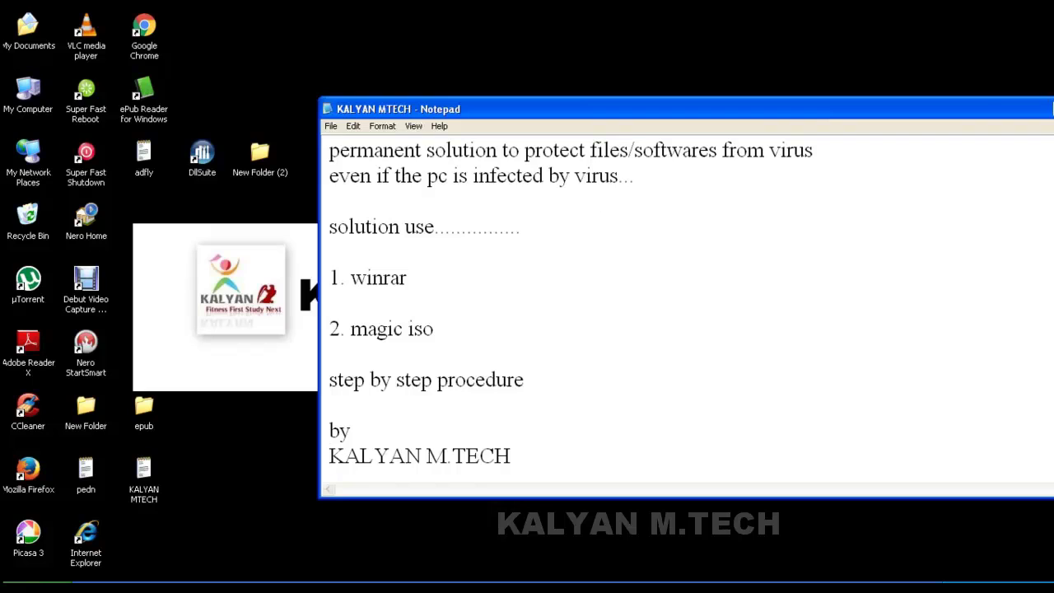
# - Put the notes aside, bring up New Folder (2) and view the contents of its "files and softwares" folder
pyautogui.moveTo(969, 108); pyautogui.dragTo(878, 108)
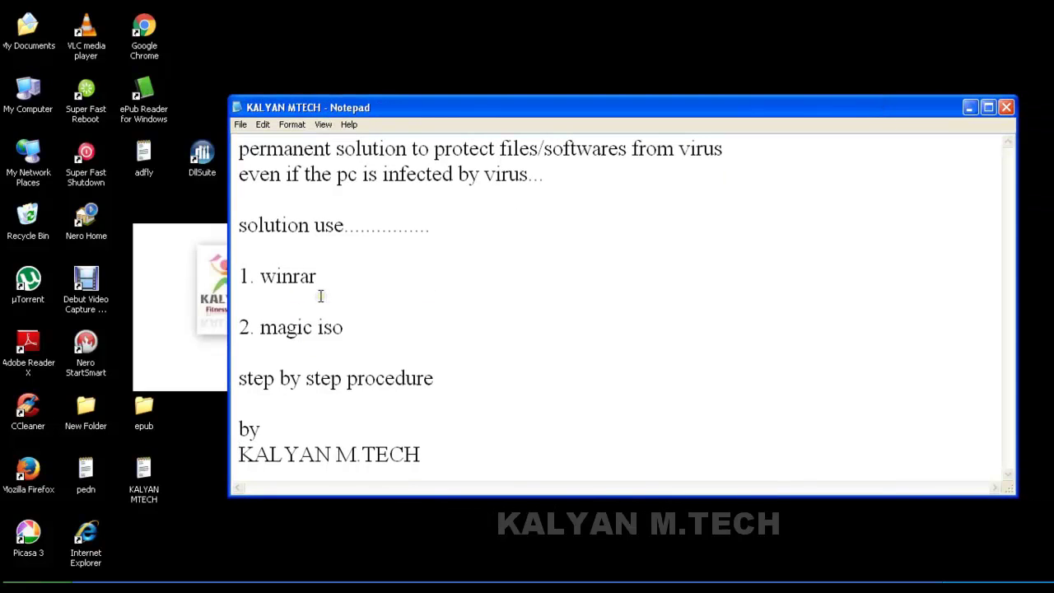
pyautogui.click(968, 109)
pyautogui.click(396, 577)
pyautogui.rightClick(396, 577)
pyautogui.click(309, 551)
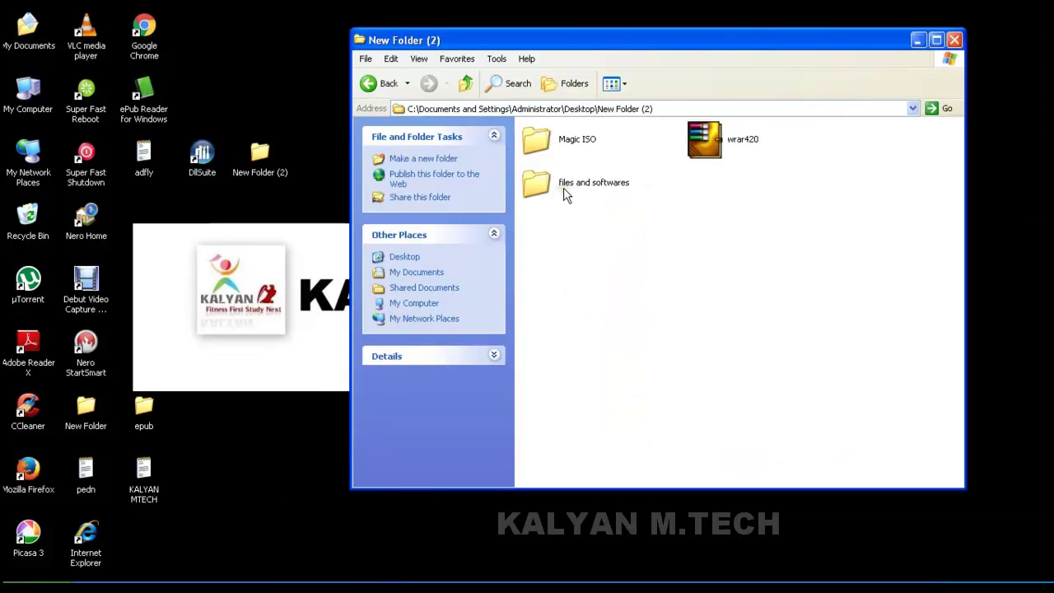
pyautogui.doubleClick(563, 189)
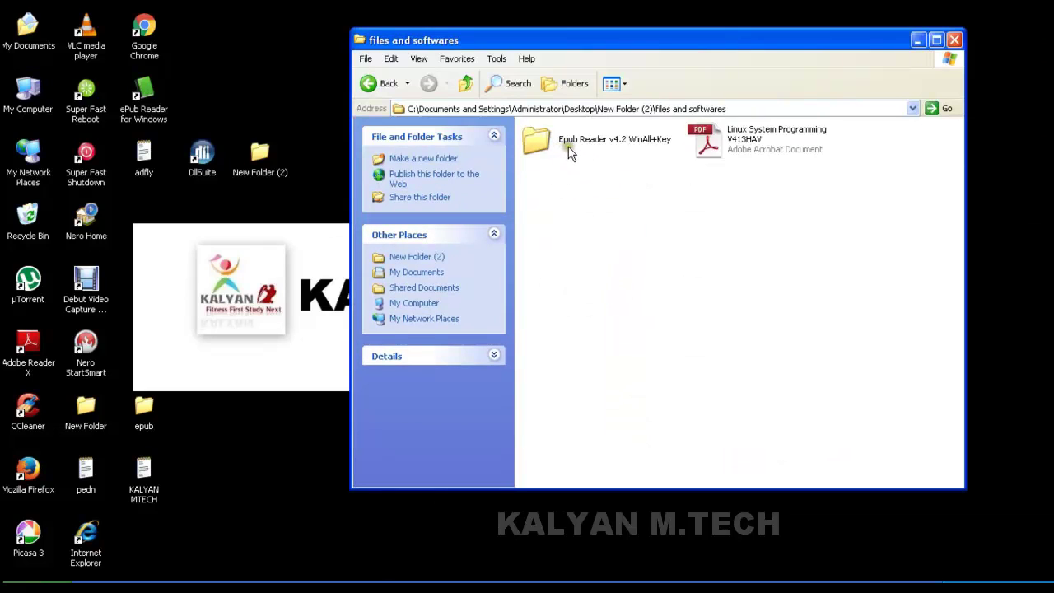
pyautogui.click(459, 92)
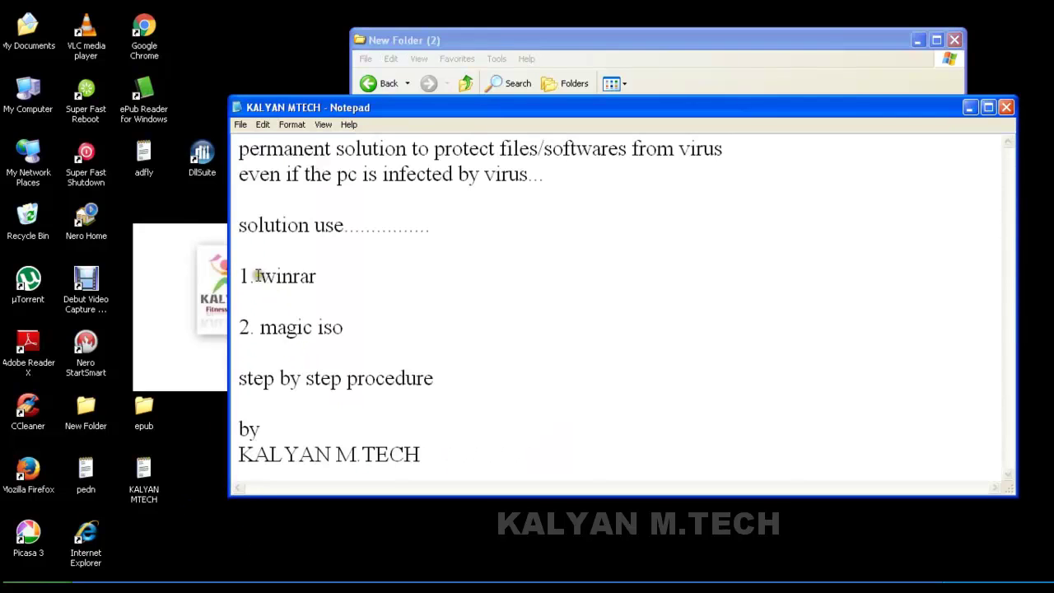
# - Highlight the two tools winrar and magic iso in the KALYAN MTECH notes, and put the notes away
pyautogui.moveTo(257, 276); pyautogui.dragTo(336, 284)
pyautogui.moveTo(262, 331); pyautogui.dragTo(354, 329)
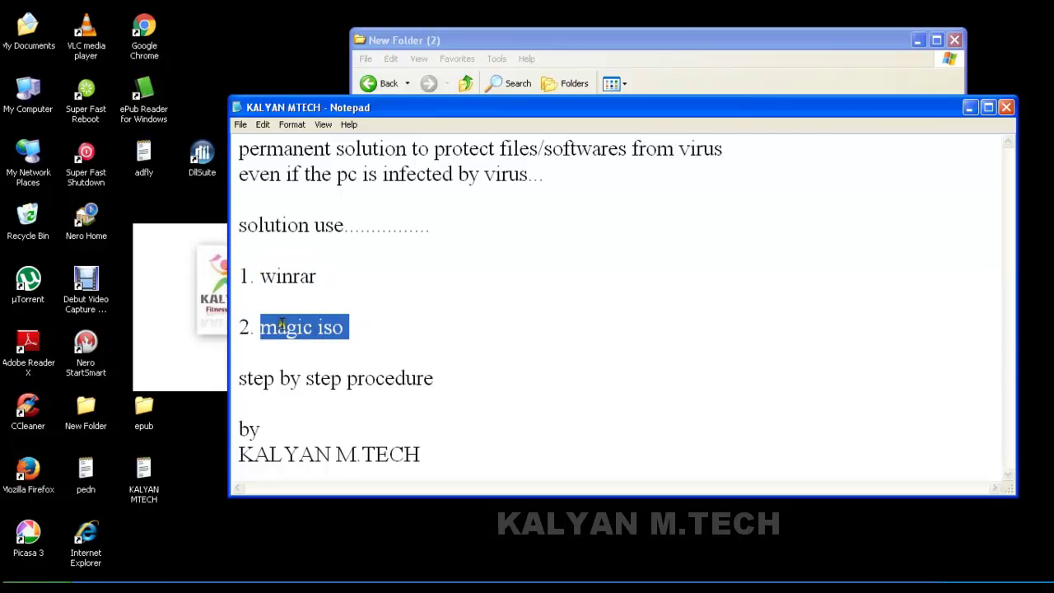
pyautogui.hotkey('alt', 'F4')
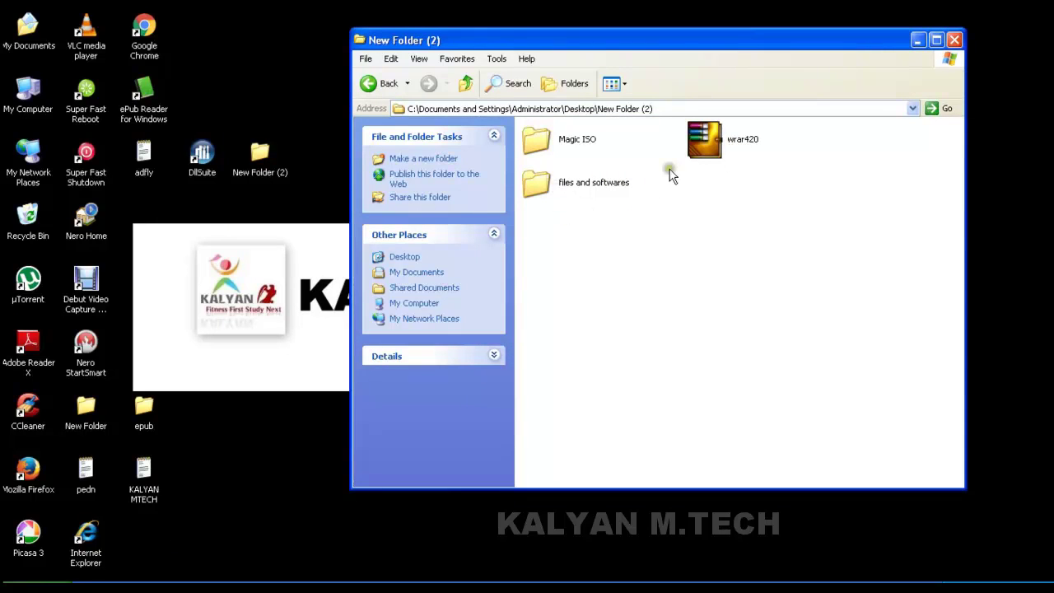
# - Compress the "files and softwares" folder into a WinRAR archive of the same name in New Folder (2)
pyautogui.rightClick(557, 191)
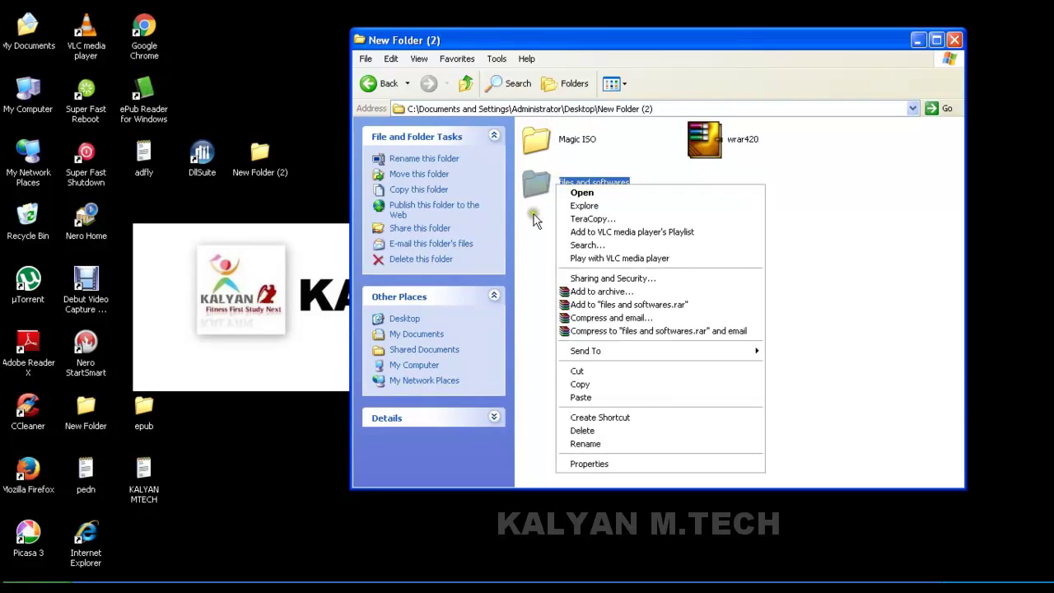
pyautogui.click(533, 214)
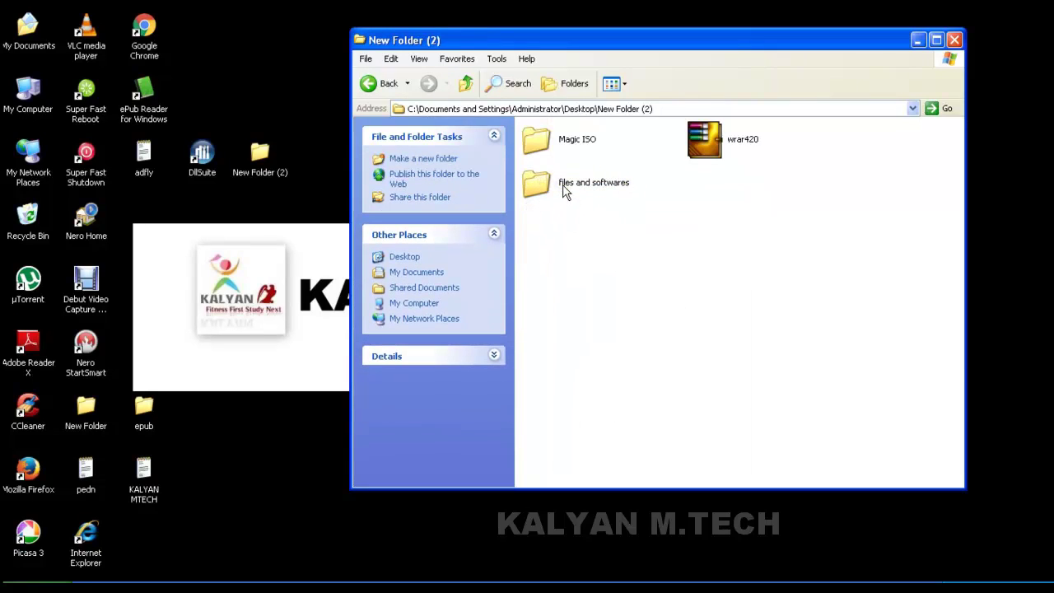
pyautogui.click(564, 187)
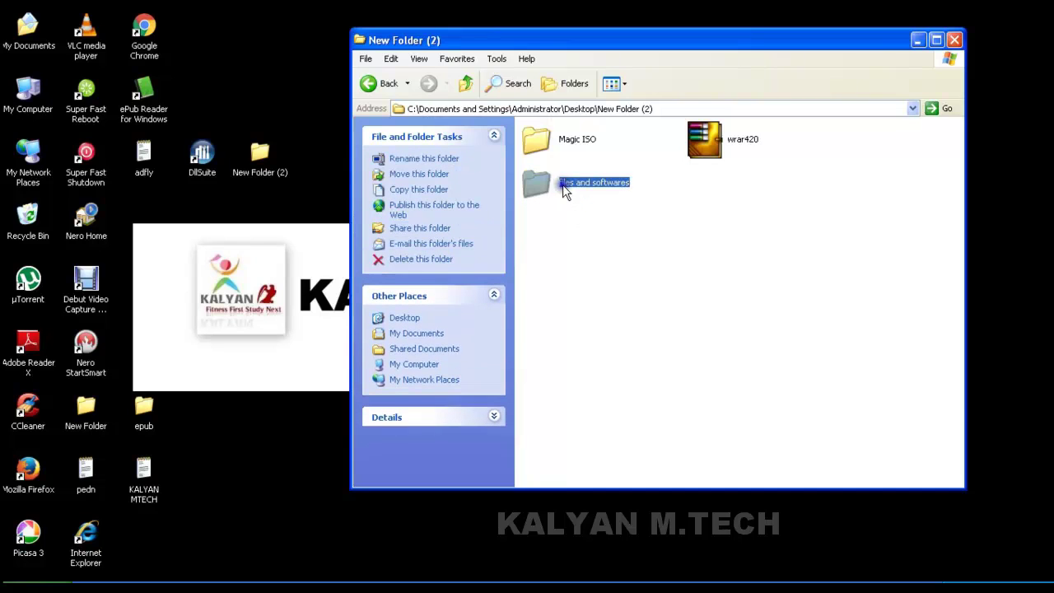
pyautogui.rightClick(564, 187)
pyautogui.click(609, 292)
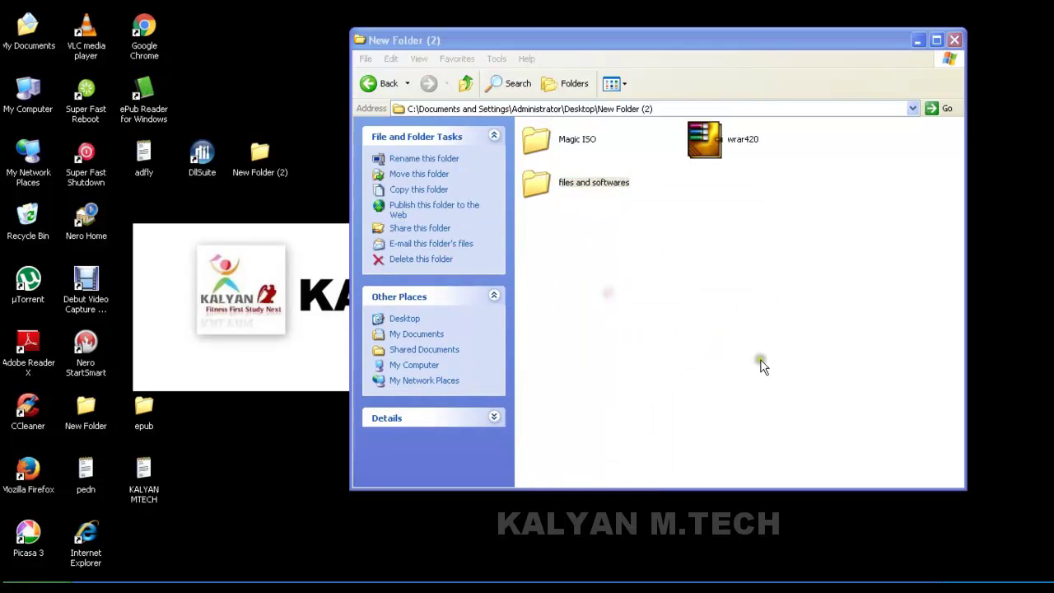
pyautogui.click(546, 443)
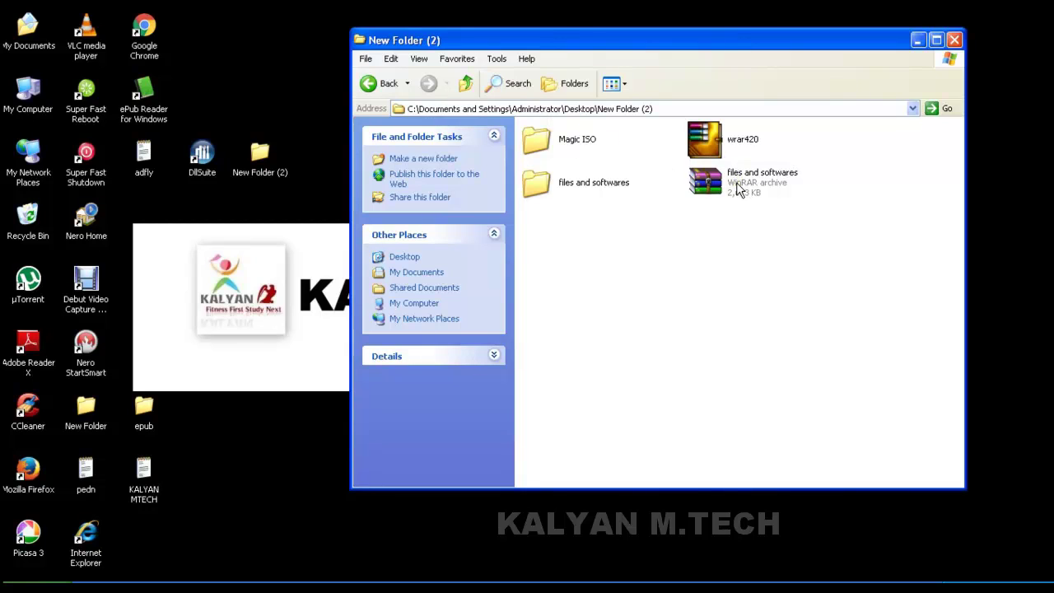
# - Compare the contents of the original "files and softwares" folder with those inside its RAR archive
pyautogui.doubleClick(567, 193)
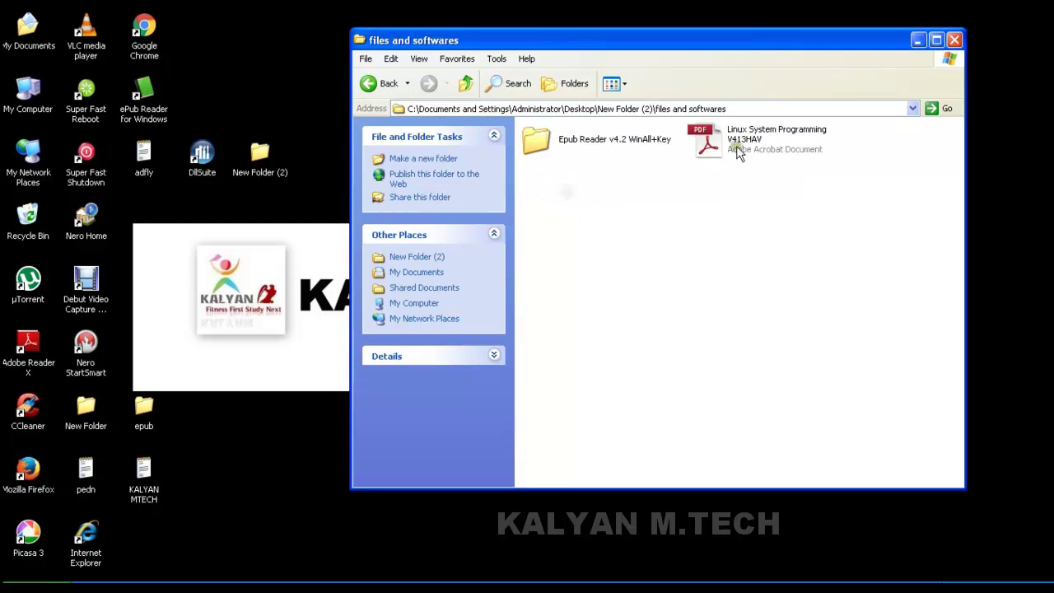
pyautogui.click(466, 83)
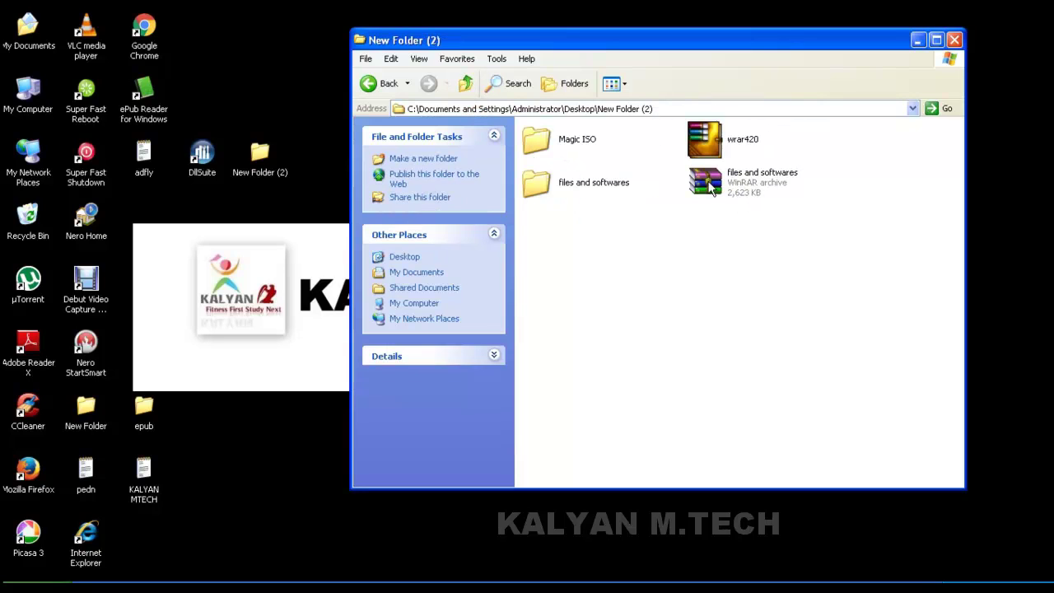
pyautogui.click(748, 192)
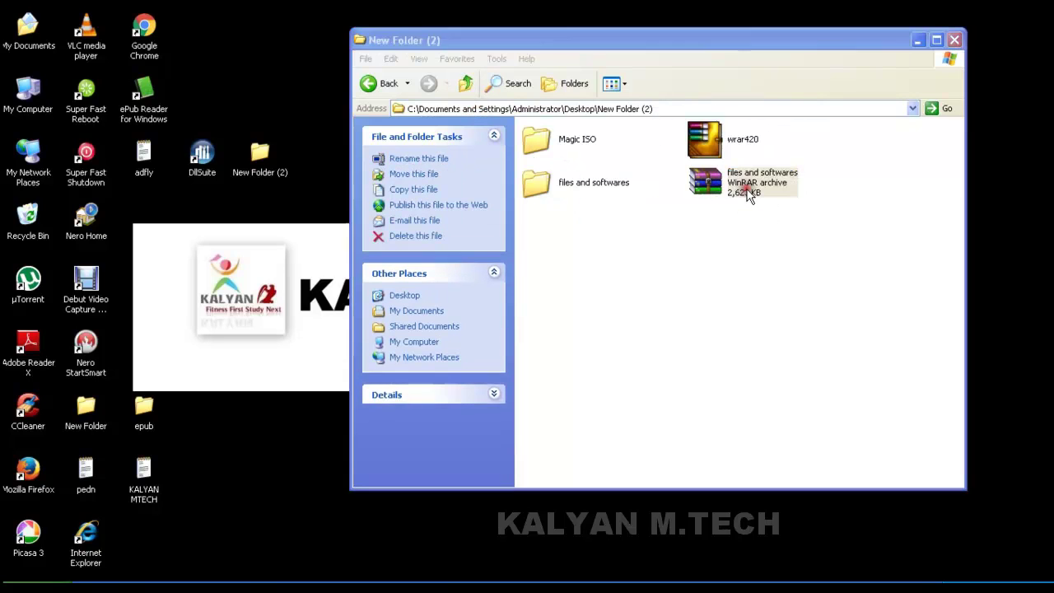
pyautogui.doubleClick(746, 191)
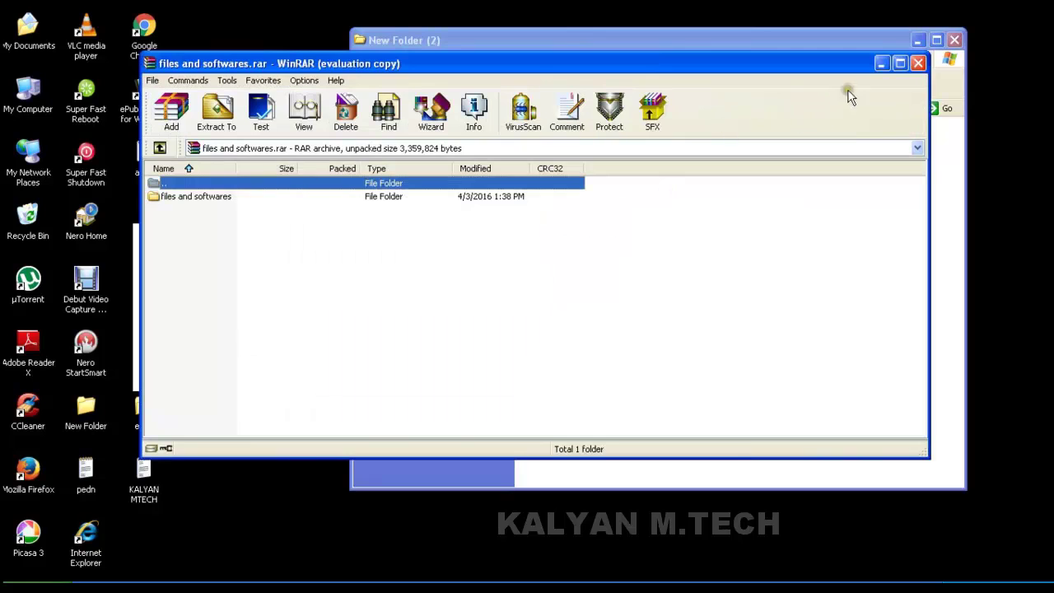
pyautogui.click(919, 64)
pyautogui.doubleClick(757, 197)
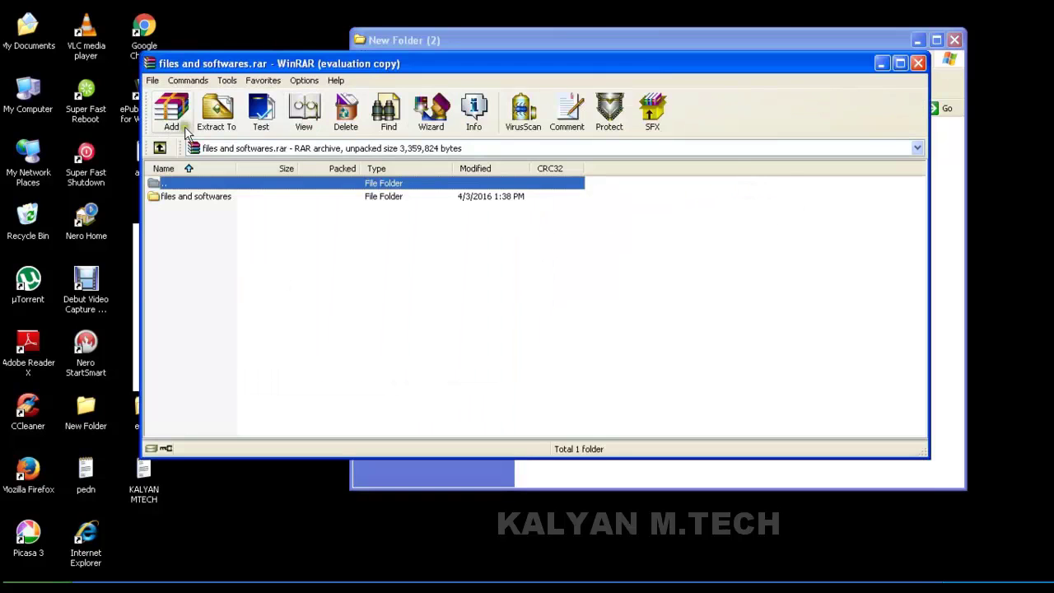
pyautogui.doubleClick(224, 199)
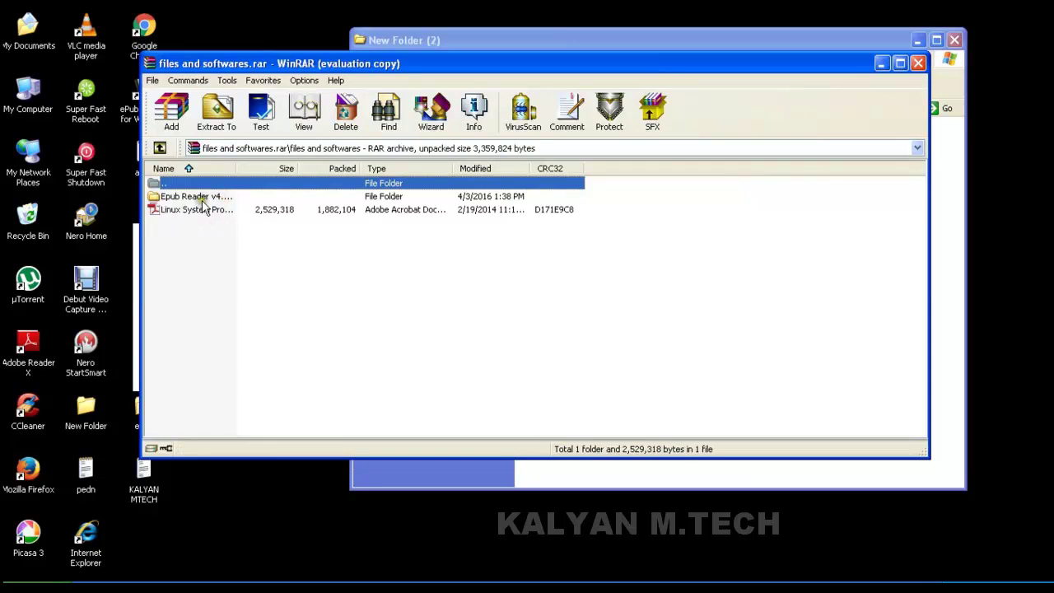
pyautogui.click(185, 170)
pyautogui.click(160, 149)
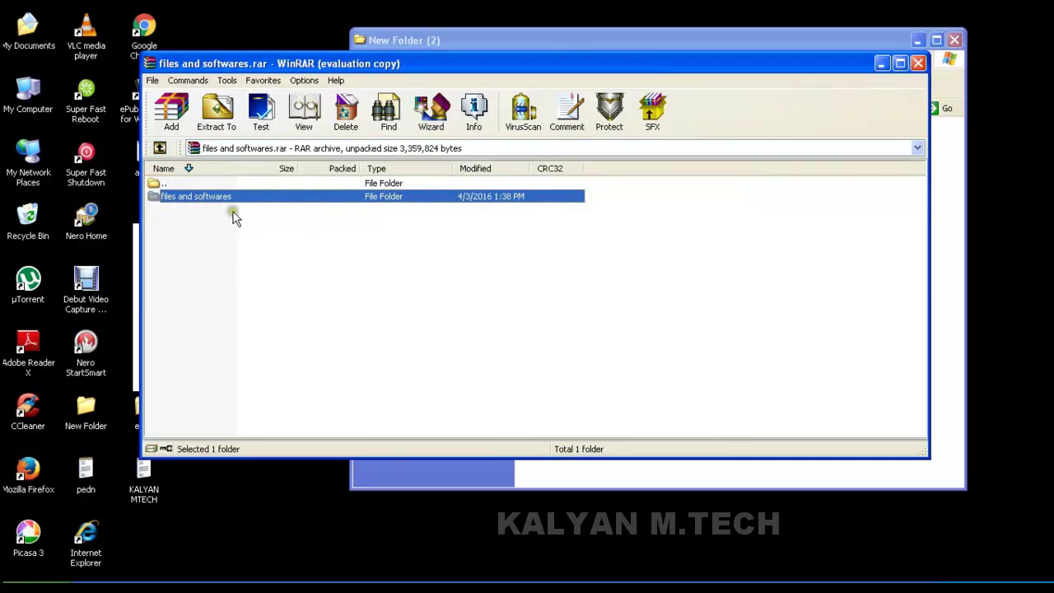
pyautogui.click(918, 64)
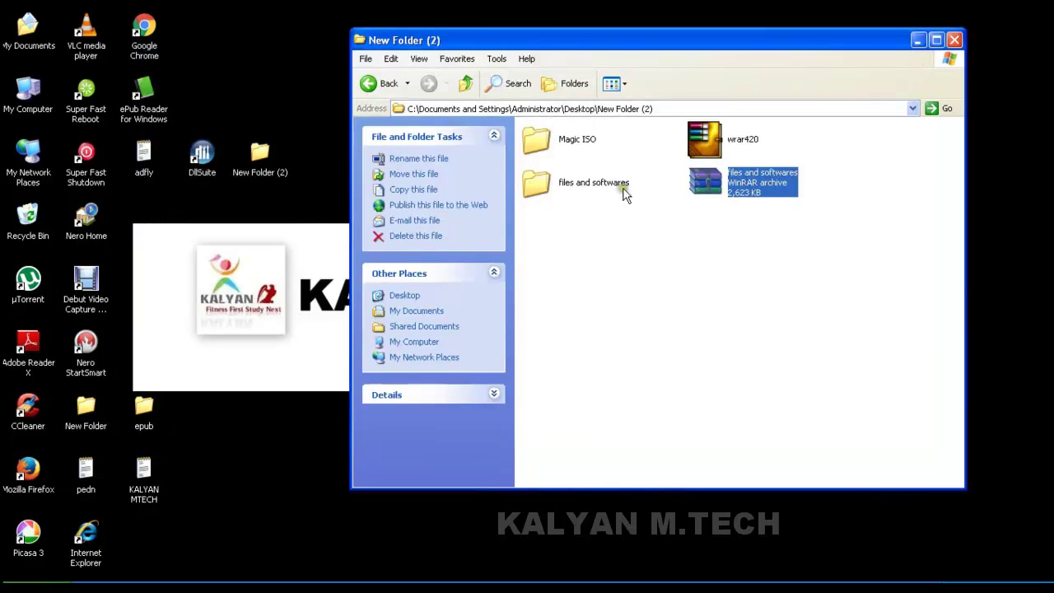
# - Install Magic ISO Maker 5.4 Build 239 from the Magic ISO folder, keeping the default setup options
pyautogui.doubleClick(574, 145)
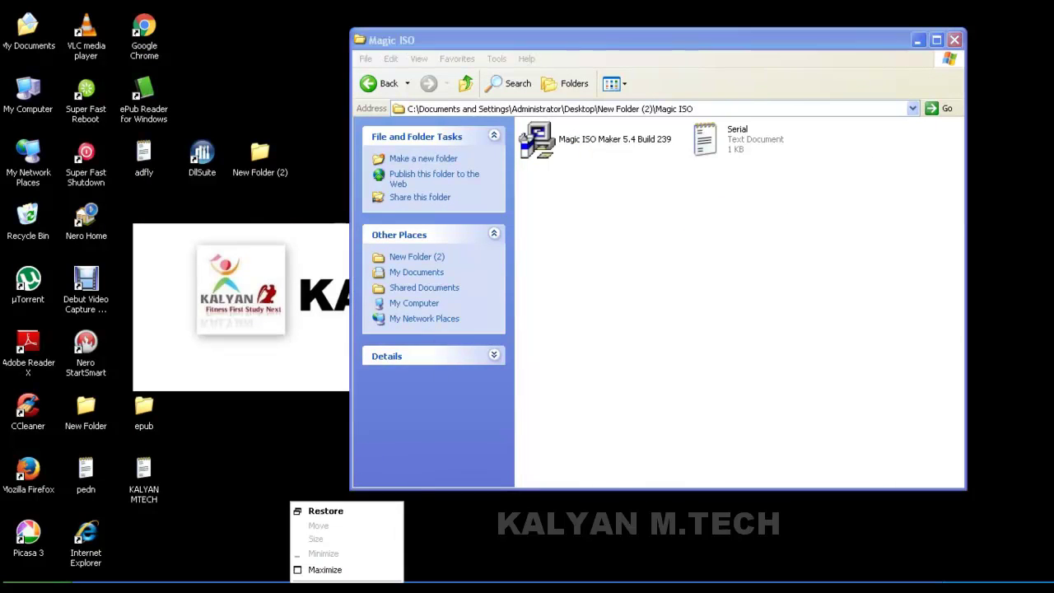
pyautogui.click(565, 161)
pyautogui.doubleClick(566, 161)
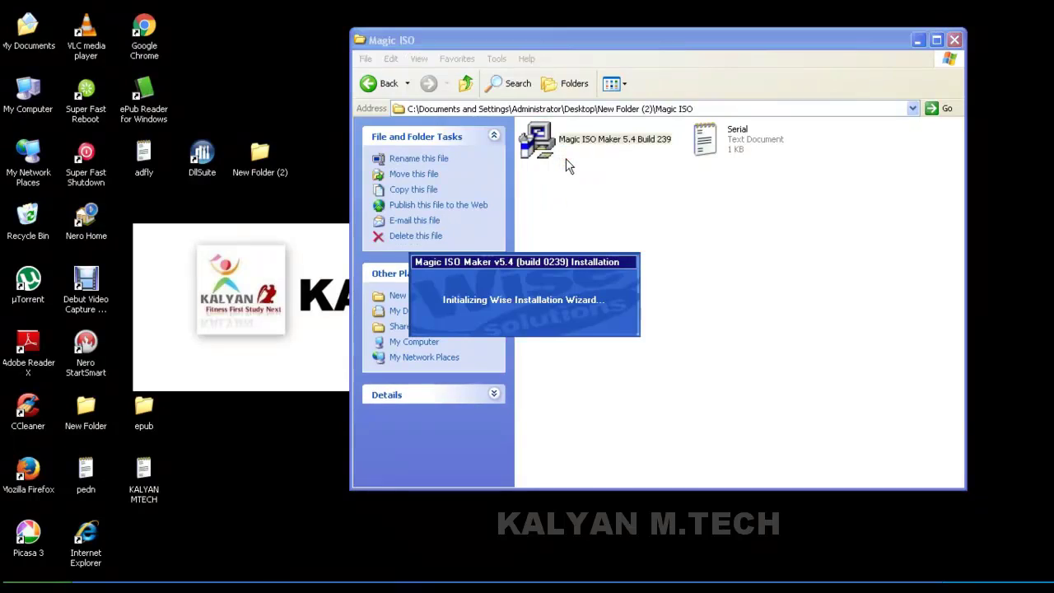
pyautogui.click(917, 41)
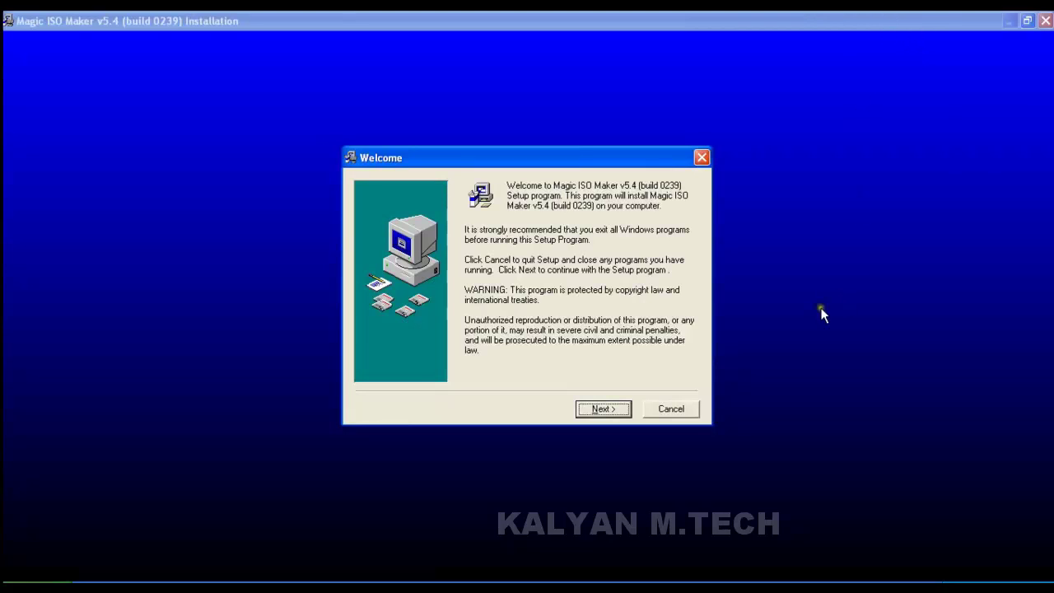
pyautogui.click(600, 408)
pyautogui.click(601, 408)
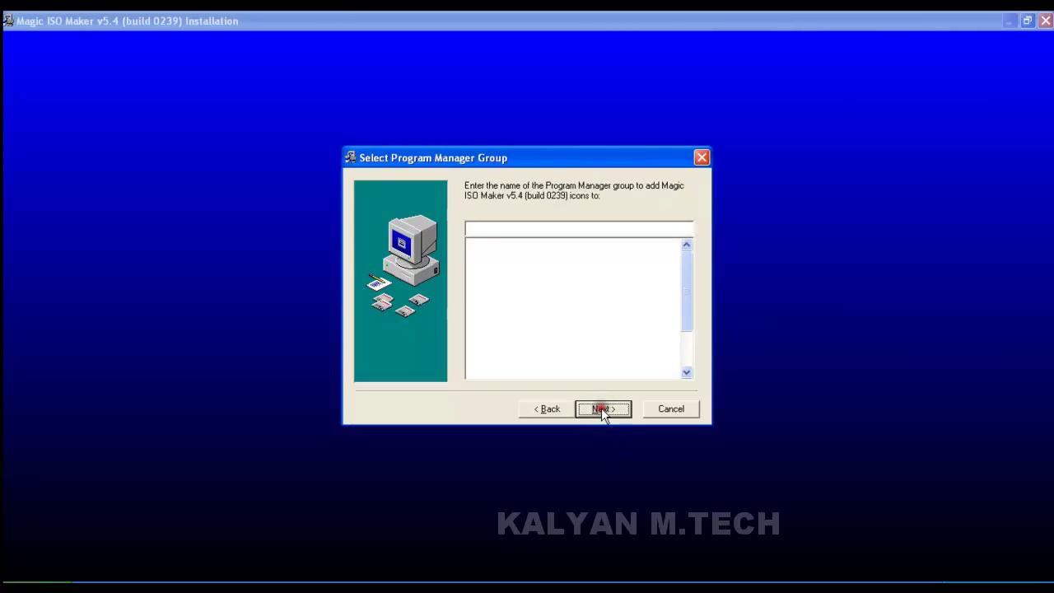
pyautogui.click(601, 407)
pyautogui.click(601, 407)
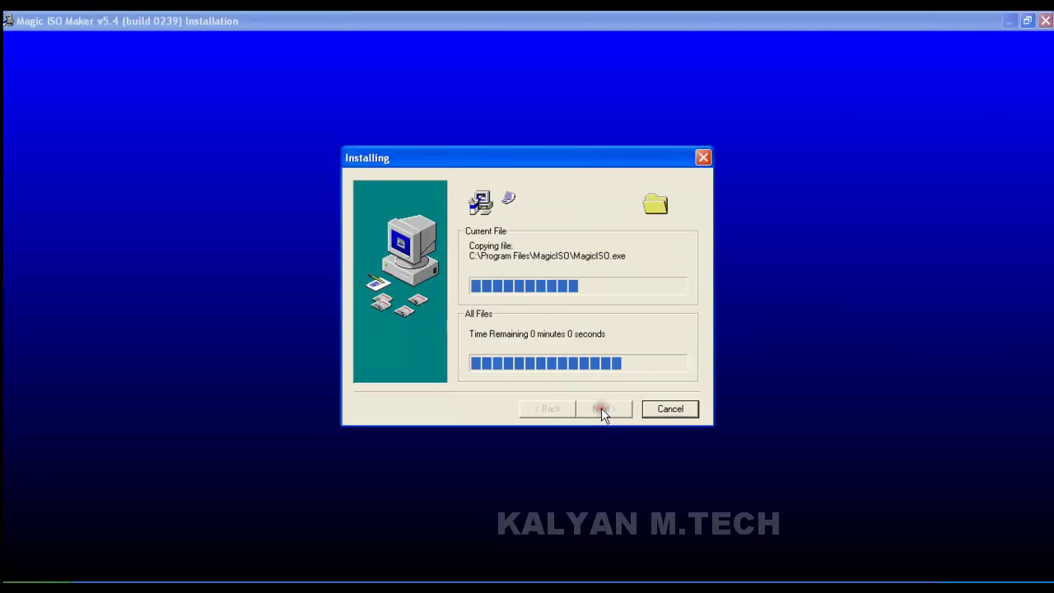
pyautogui.click(601, 407)
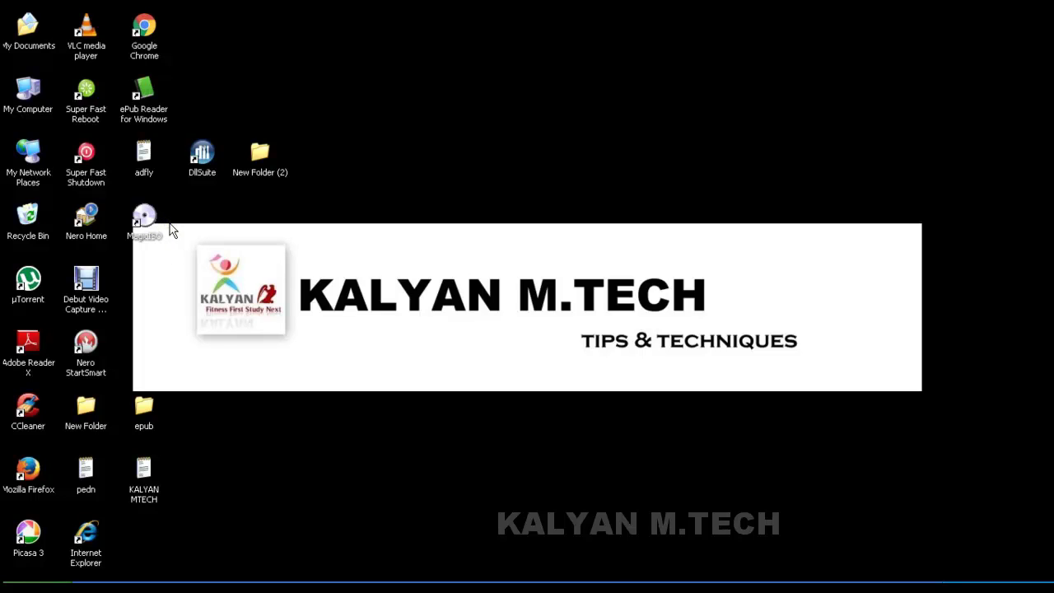
# - Move the MagicISO shortcut to the empty desktop area below the wallpaper banner and launch the program
pyautogui.moveTo(247, 435); pyautogui.dragTo(260, 426)
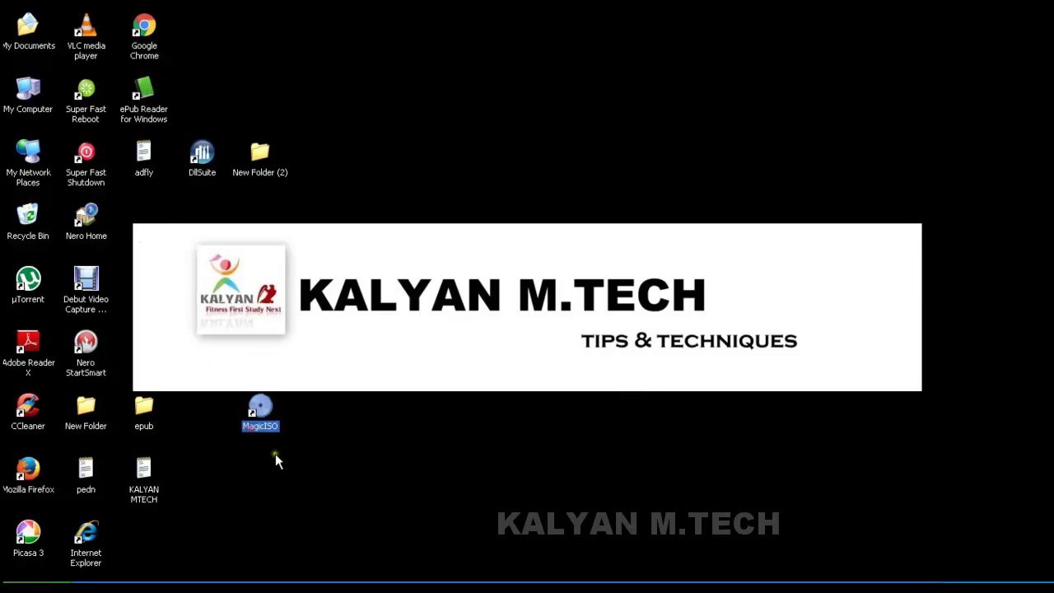
pyautogui.doubleClick(260, 411)
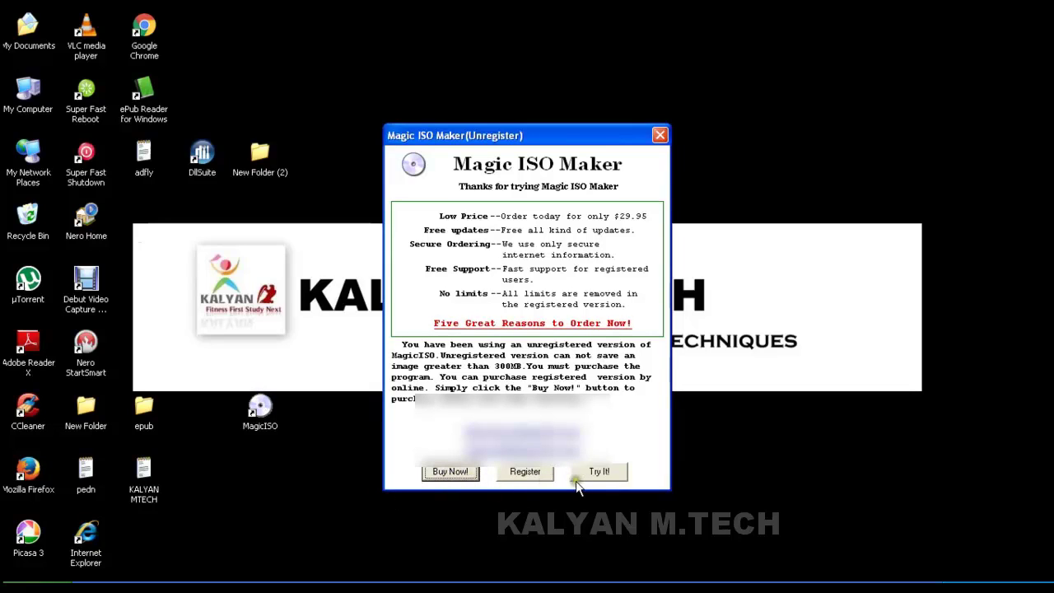
# - Open the Magic ISO Maker registration form for the user name and serial number
pyautogui.click(523, 473)
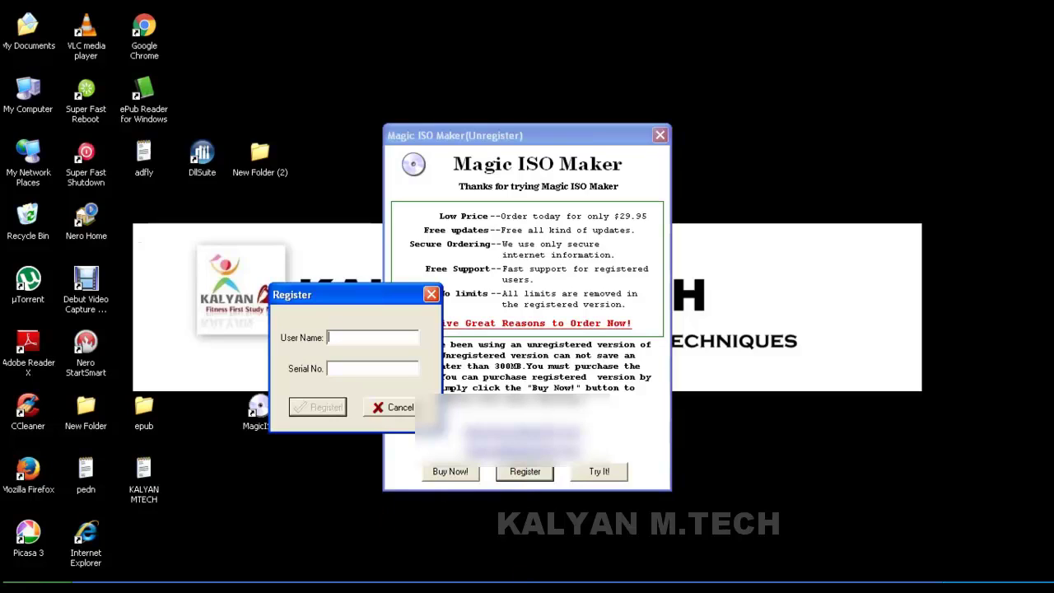
pyautogui.rightClick(959, 581)
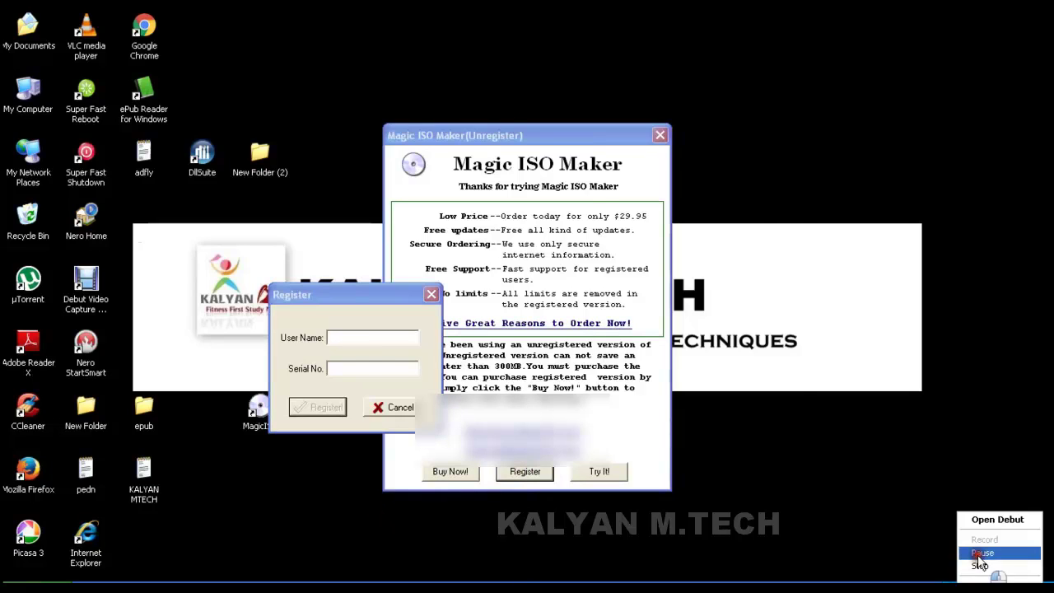
pyautogui.click(979, 567)
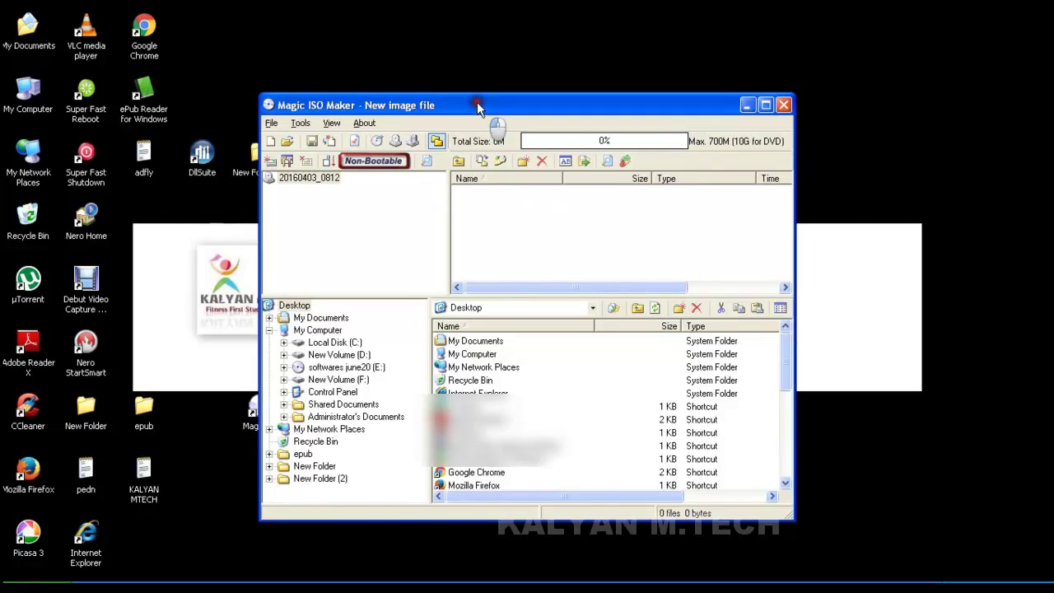
# - Close the blank Magic ISO Maker window and open New Folder (2) on the desktop with the "files and softwares" folder selected
pyautogui.moveTo(478, 105); pyautogui.dragTo(590, 83)
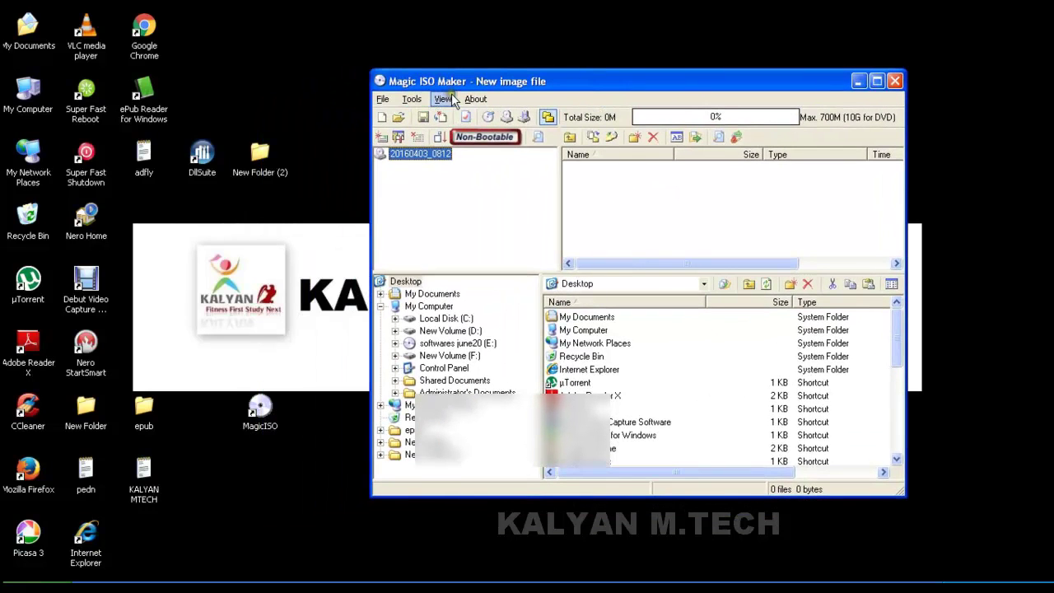
pyautogui.click(894, 82)
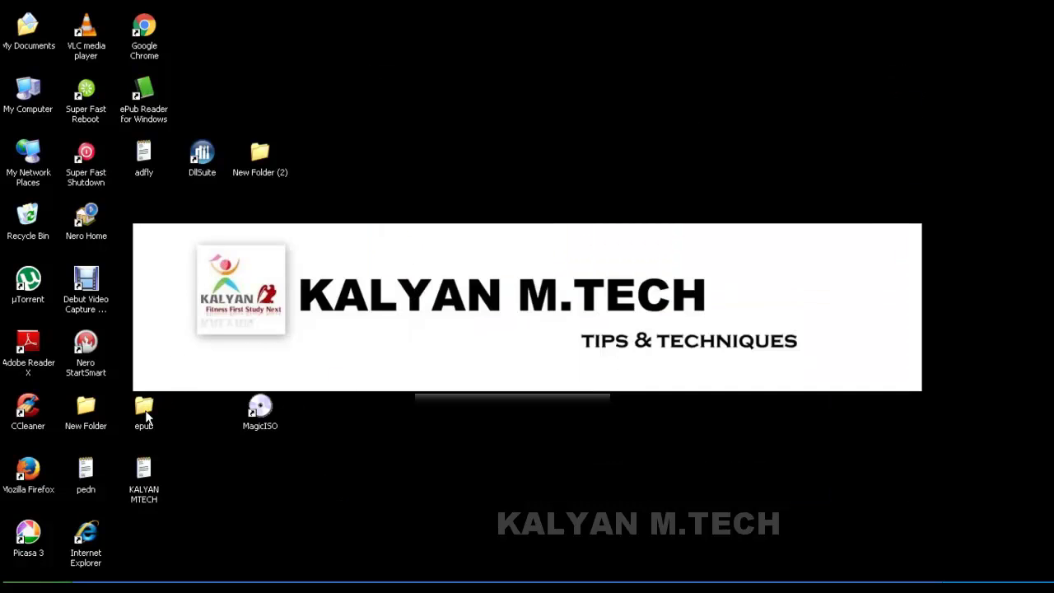
pyautogui.doubleClick(256, 160)
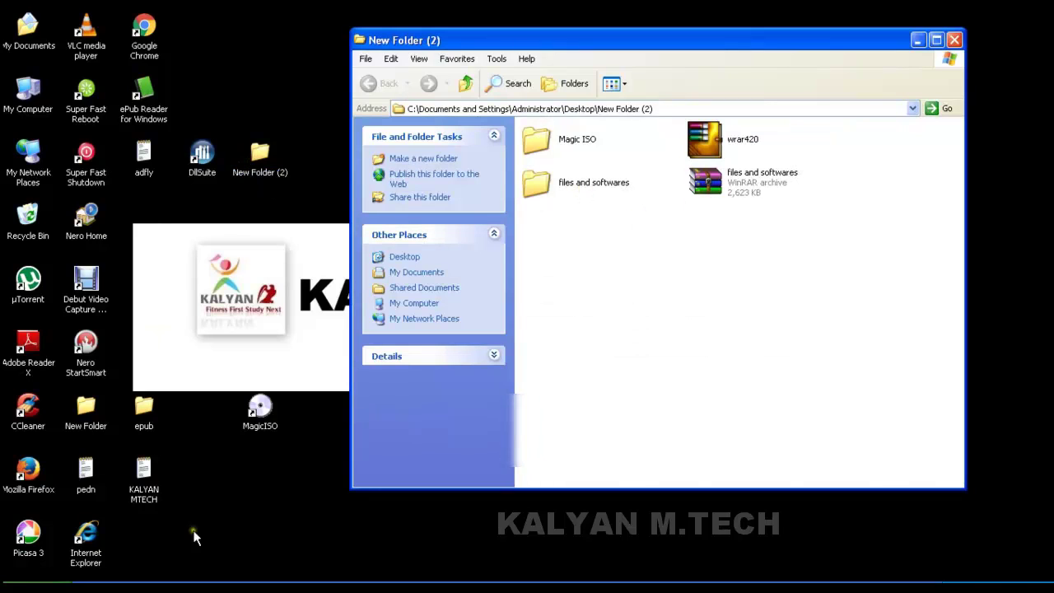
pyautogui.click(235, 369)
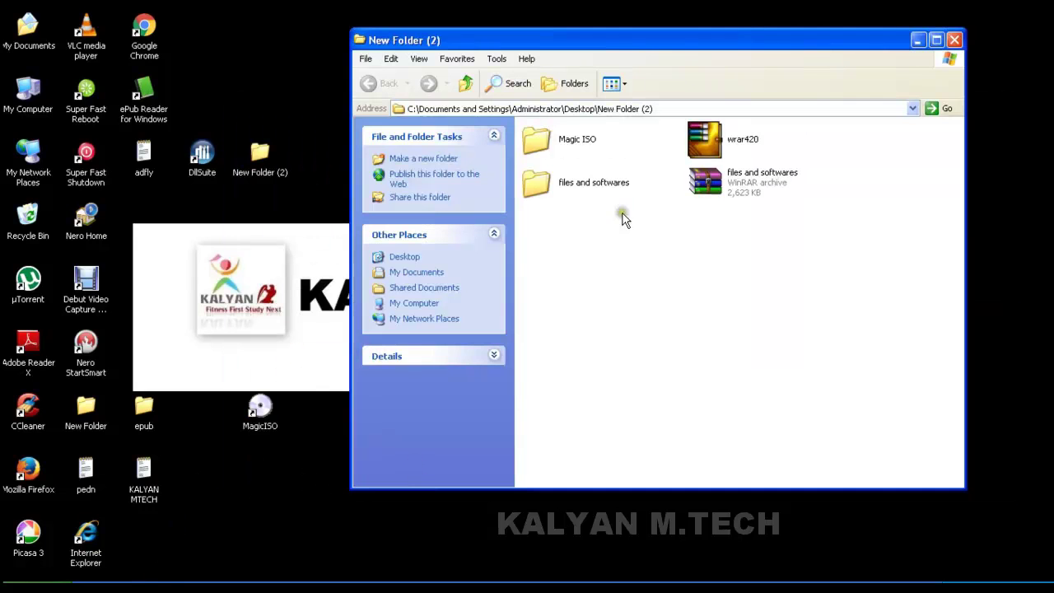
pyautogui.rightClick(566, 184)
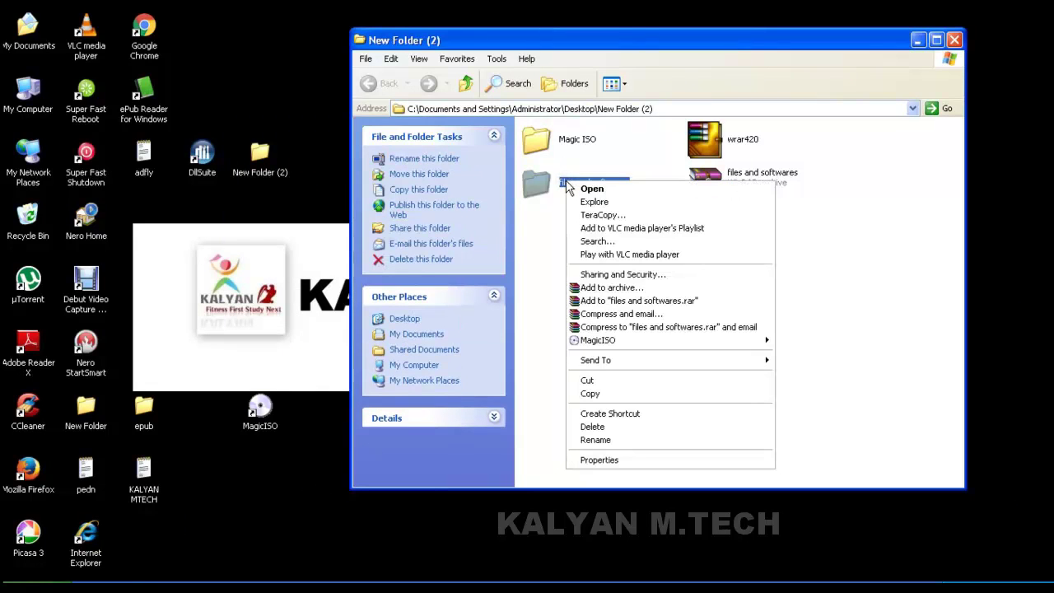
pyautogui.press('Escape')
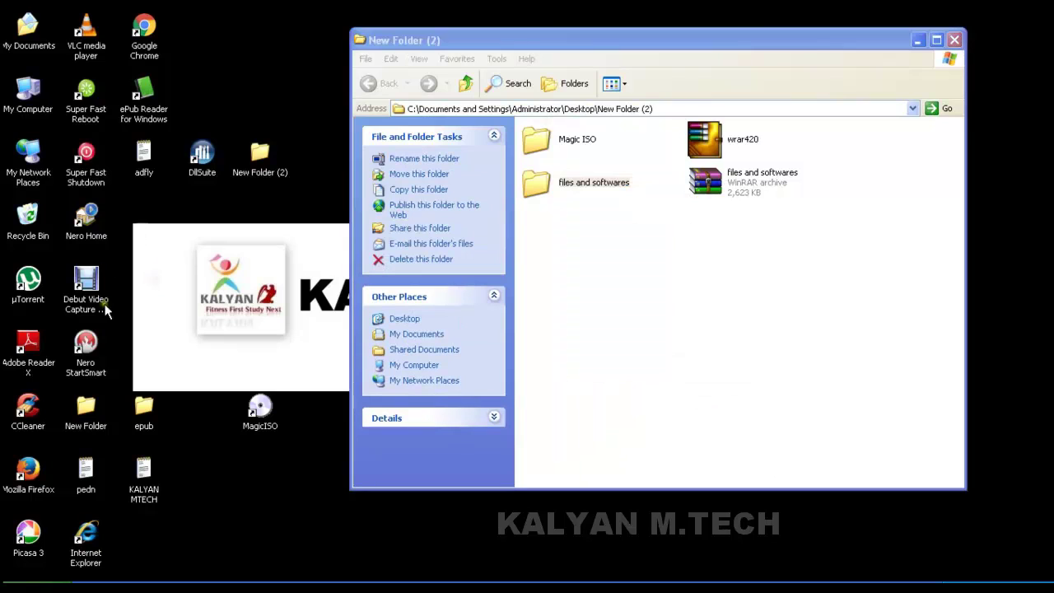
# - Launch Magic ISO Maker in trial mode and add the "files and softwares" folder from New Folder (2) to a new image
pyautogui.click(260, 416)
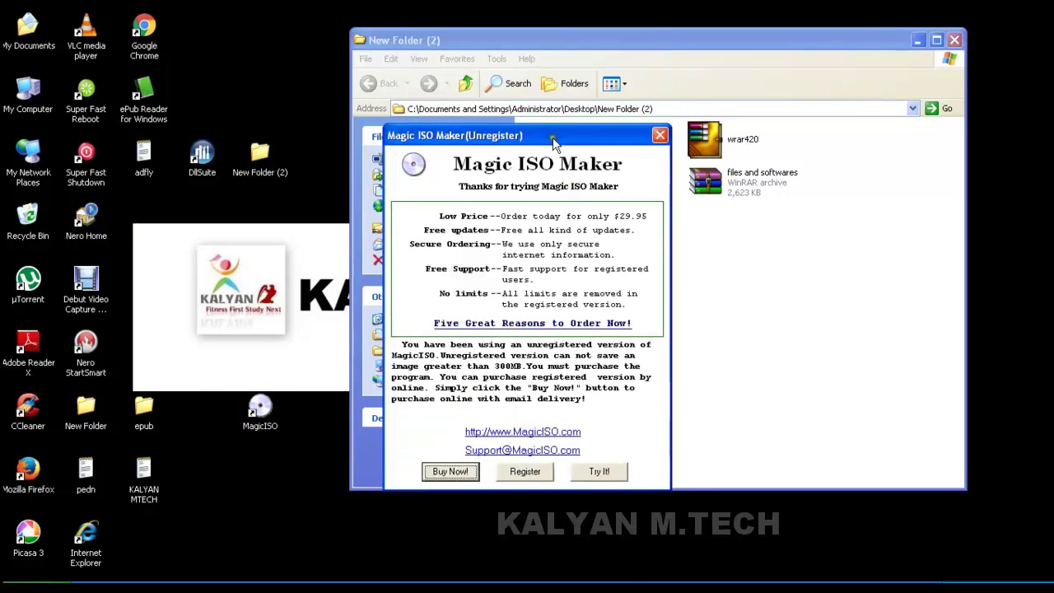
pyautogui.click(392, 463)
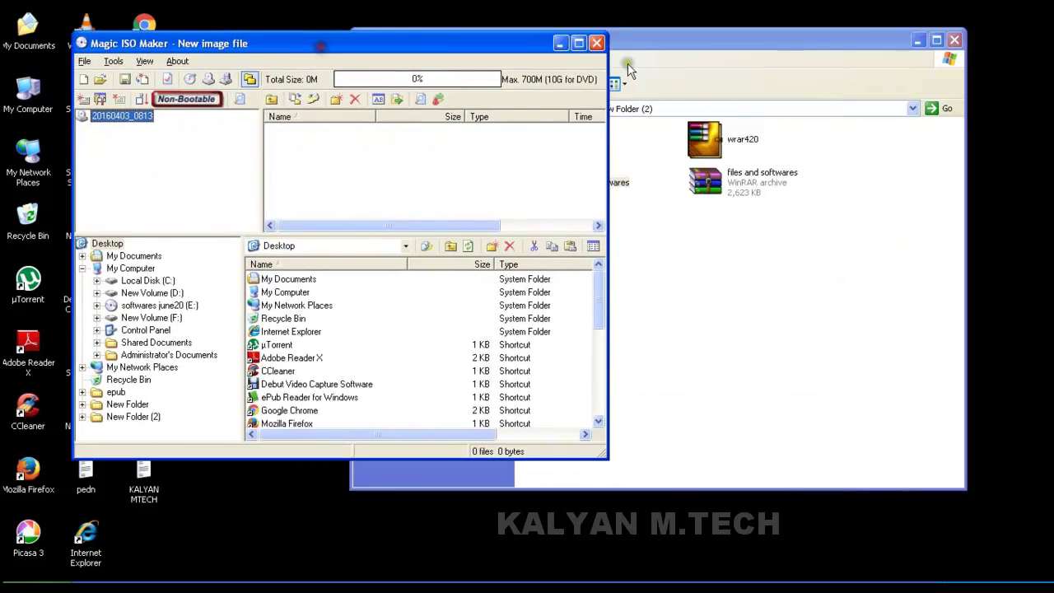
pyautogui.moveTo(654, 41); pyautogui.dragTo(844, 78)
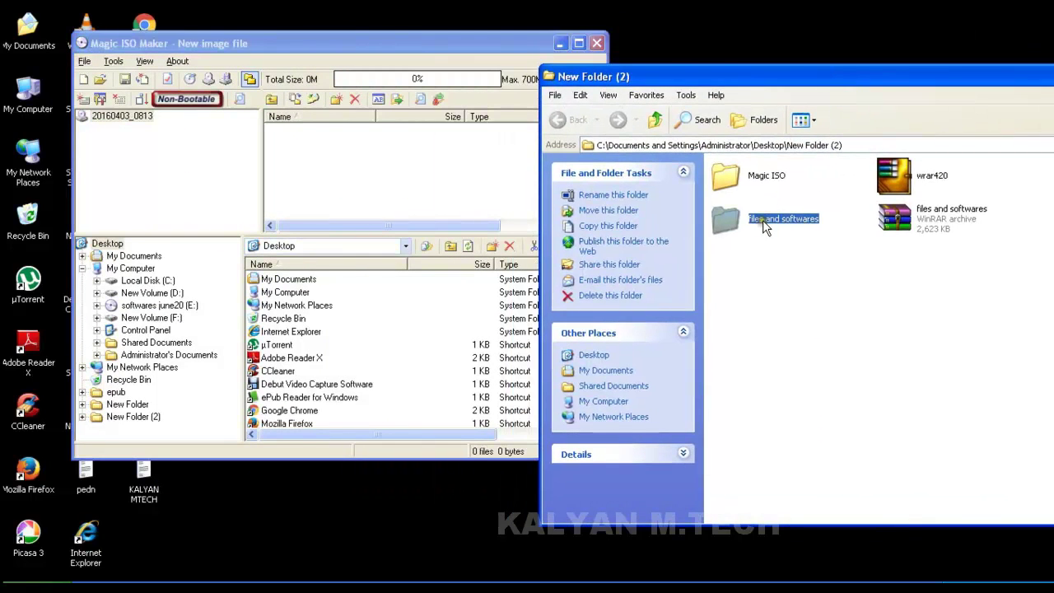
pyautogui.moveTo(763, 219); pyautogui.dragTo(337, 173)
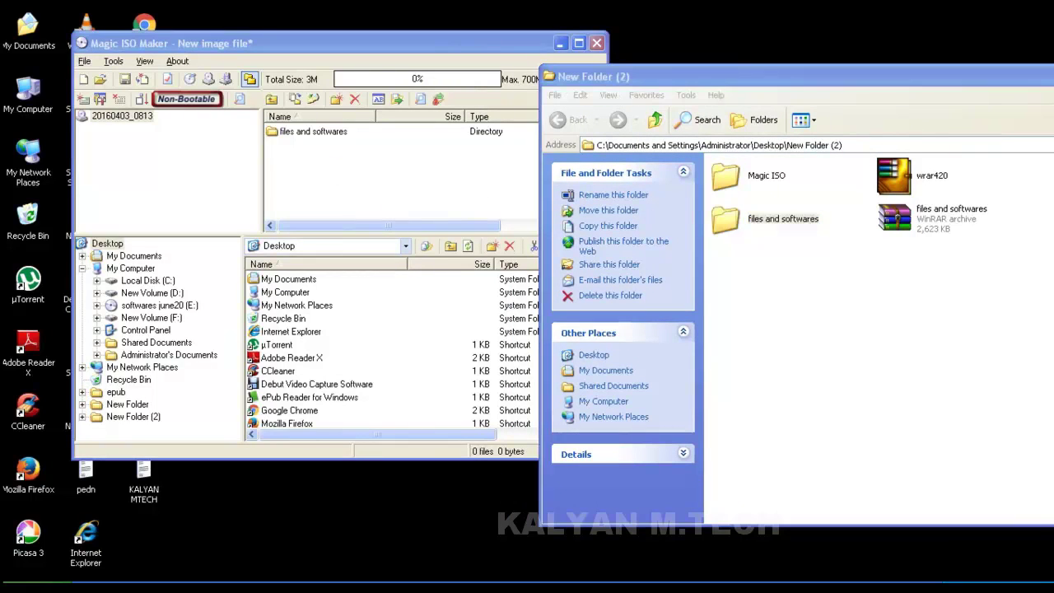
pyautogui.rightClick(960, 576)
pyautogui.click(971, 543)
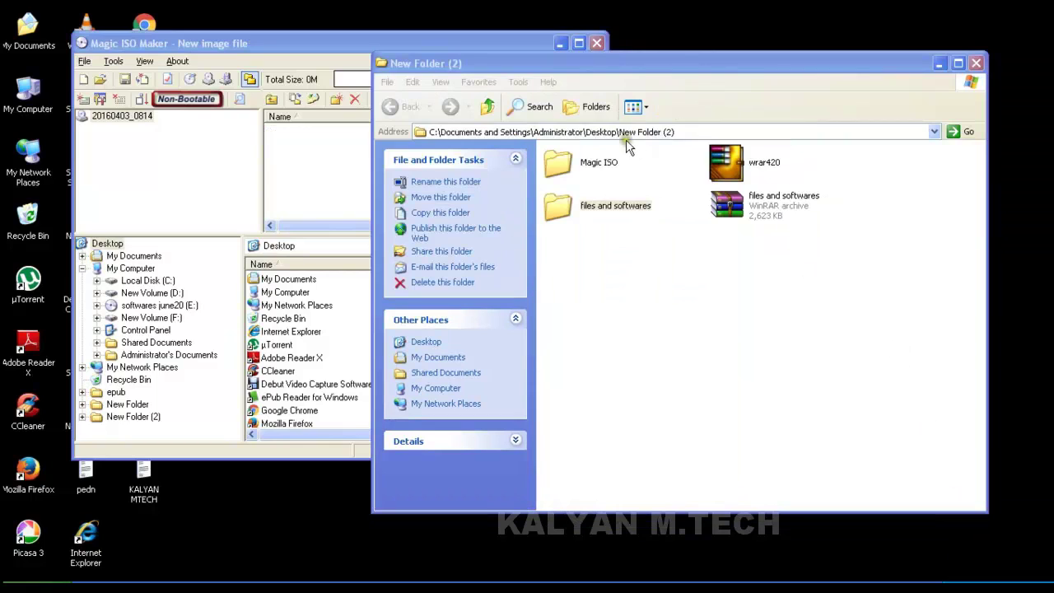
pyautogui.moveTo(594, 73); pyautogui.dragTo(639, 89)
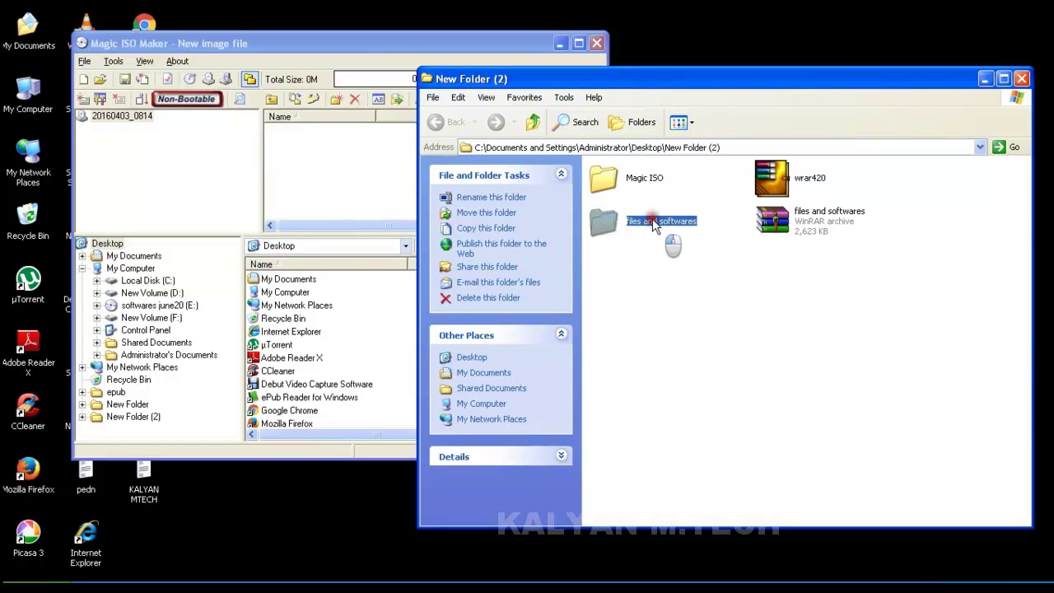
pyautogui.moveTo(652, 222); pyautogui.dragTo(311, 168)
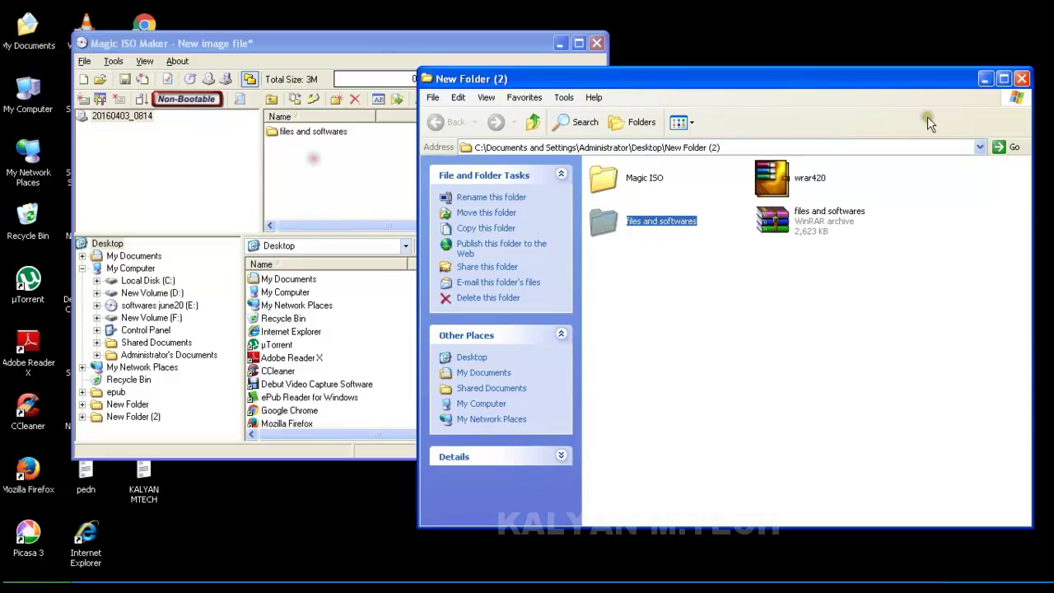
# - Save the image to the Desktop as a Standard ISO Image named "files and sft" and close Magic ISO Maker
pyautogui.click(986, 81)
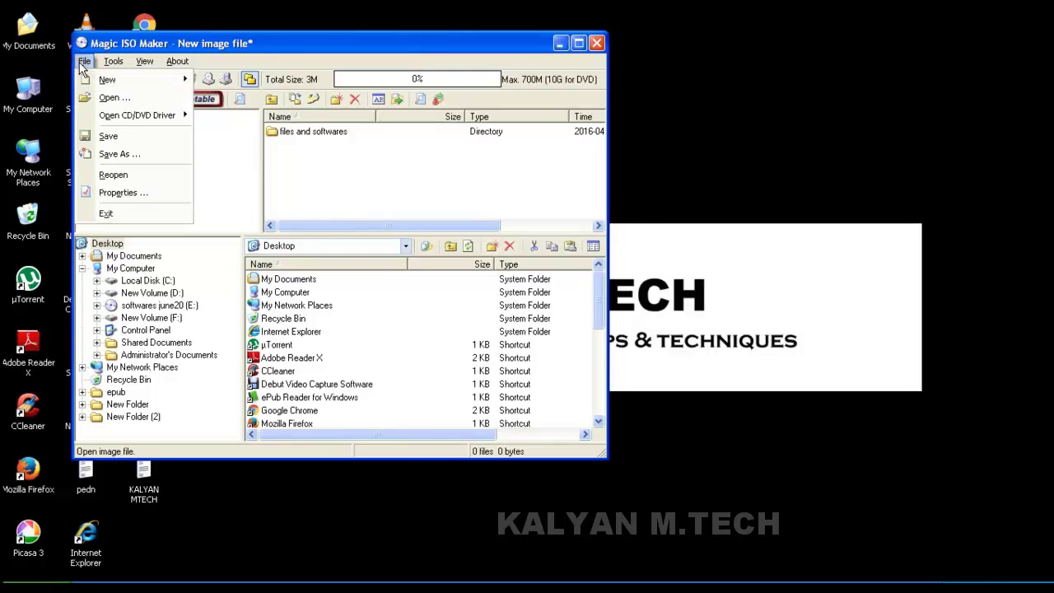
pyautogui.click(111, 154)
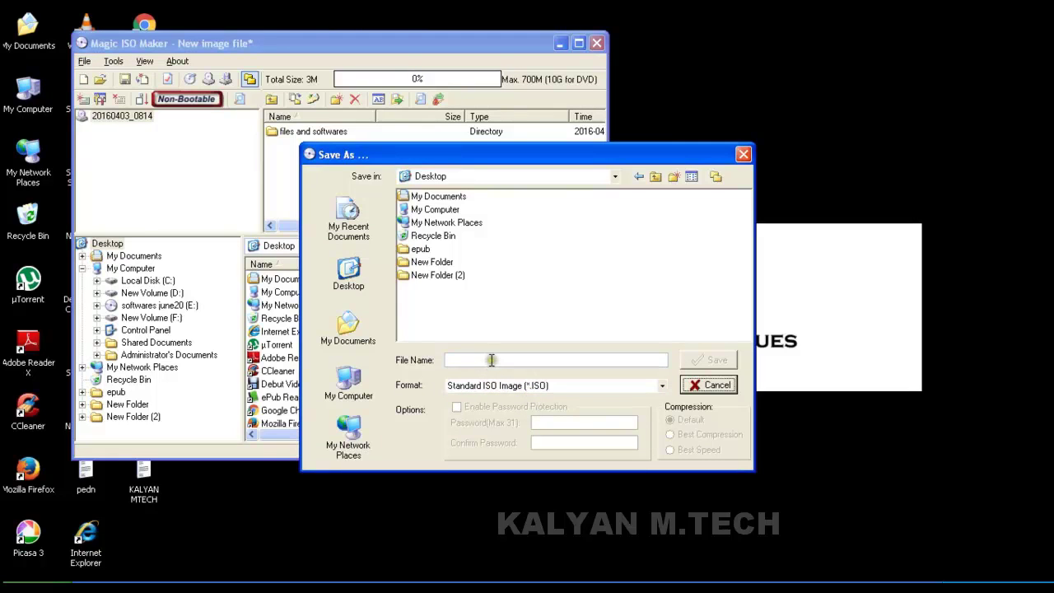
pyautogui.click(489, 359)
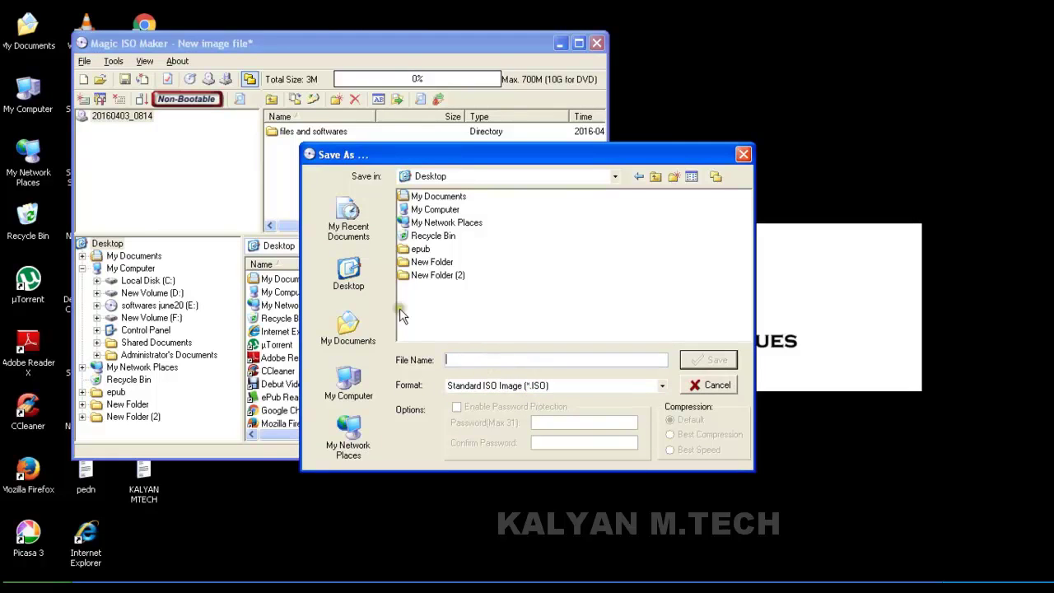
pyautogui.click(348, 267)
pyautogui.click(708, 361)
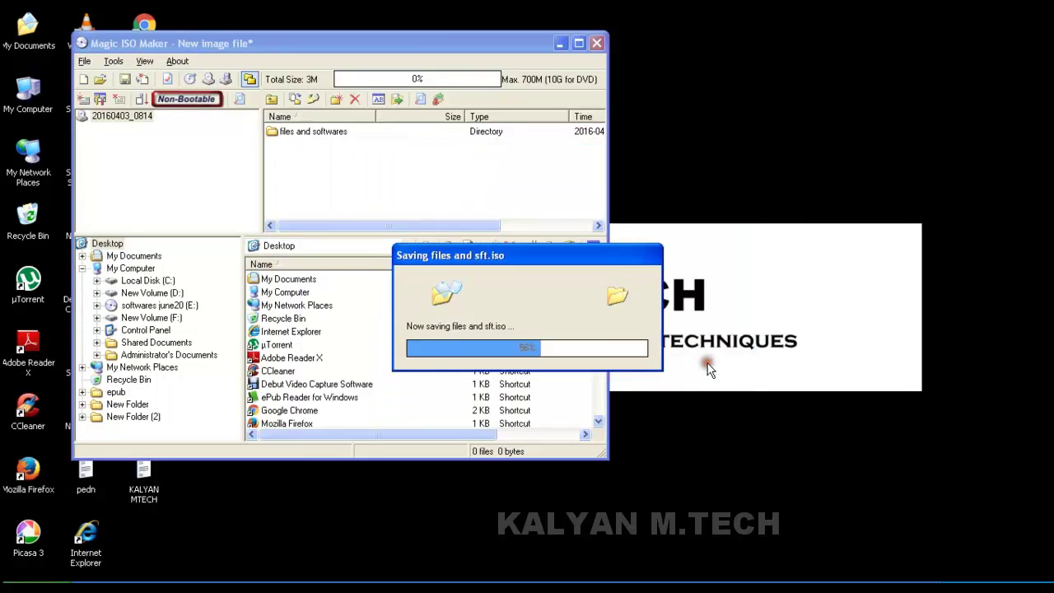
pyautogui.click(596, 43)
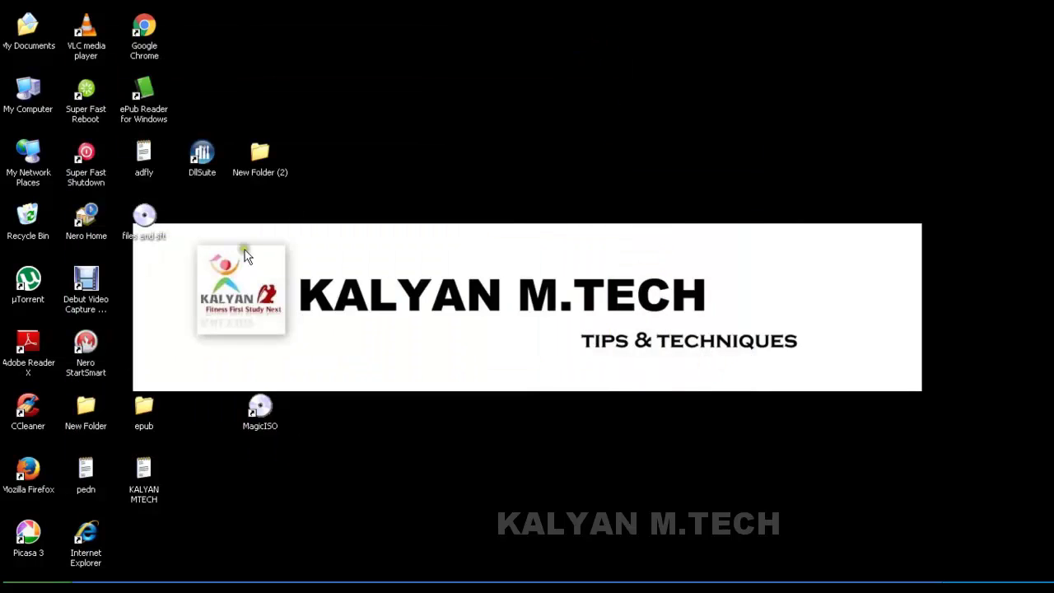
# - Move the "files and sft" ISO file from the desktop into New Folder (2)
pyautogui.moveTo(149, 251); pyautogui.dragTo(496, 191)
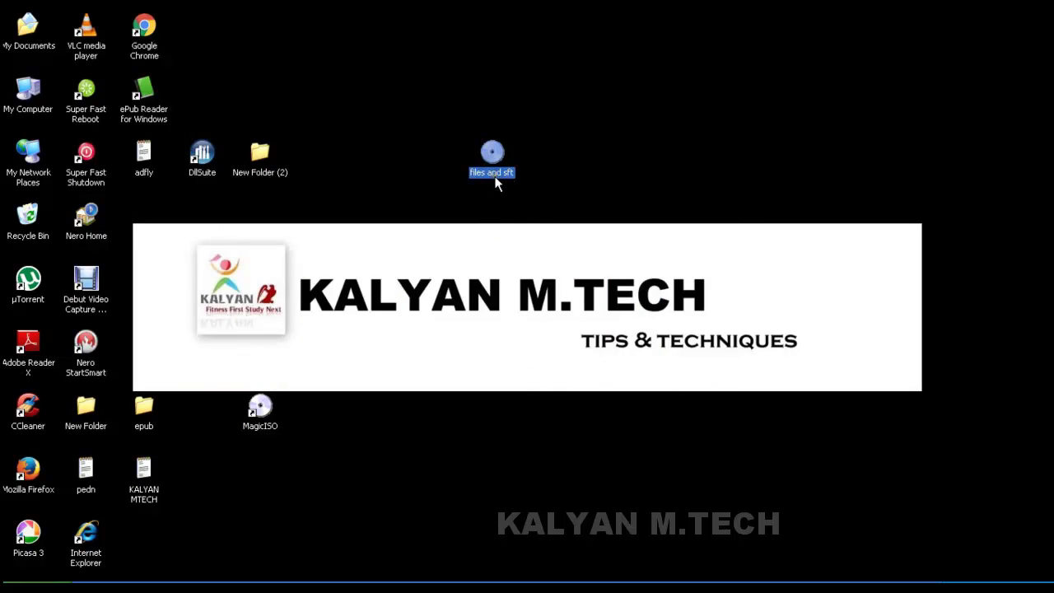
pyautogui.rightClick(495, 173)
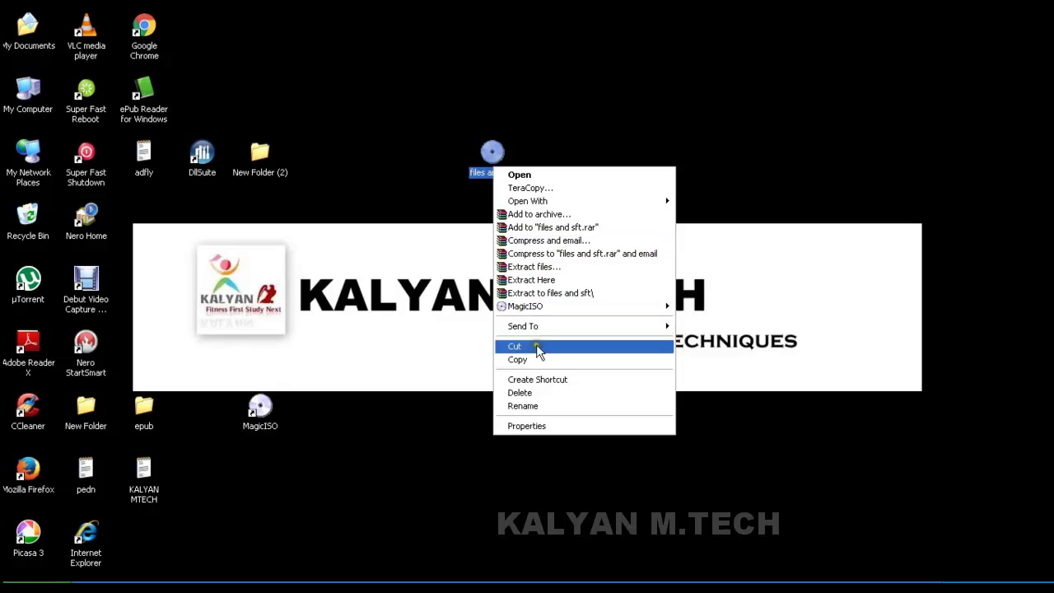
pyautogui.click(535, 346)
pyautogui.doubleClick(260, 154)
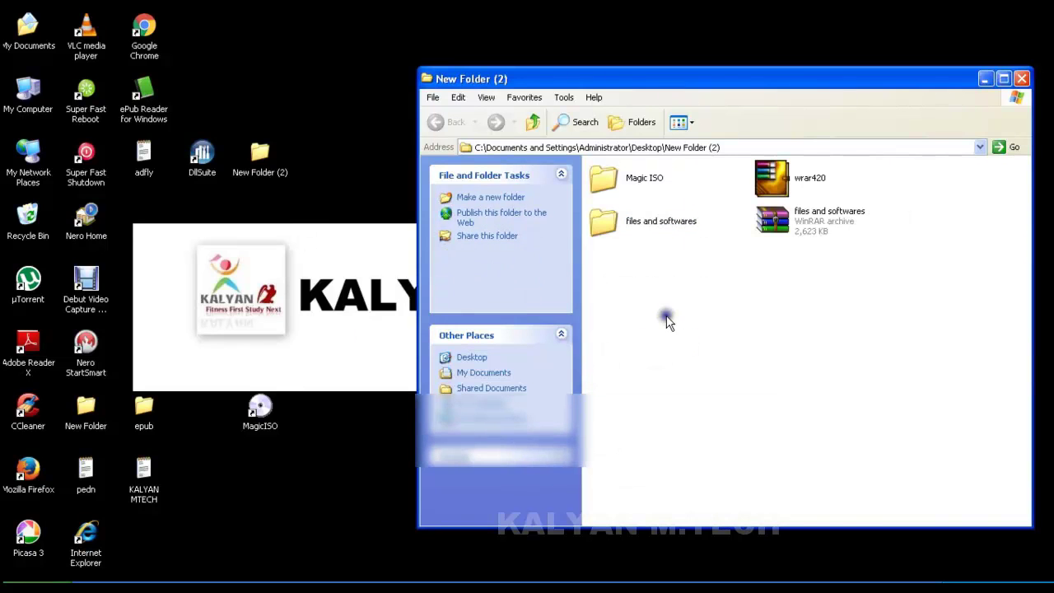
pyautogui.rightClick(666, 318)
pyautogui.click(690, 398)
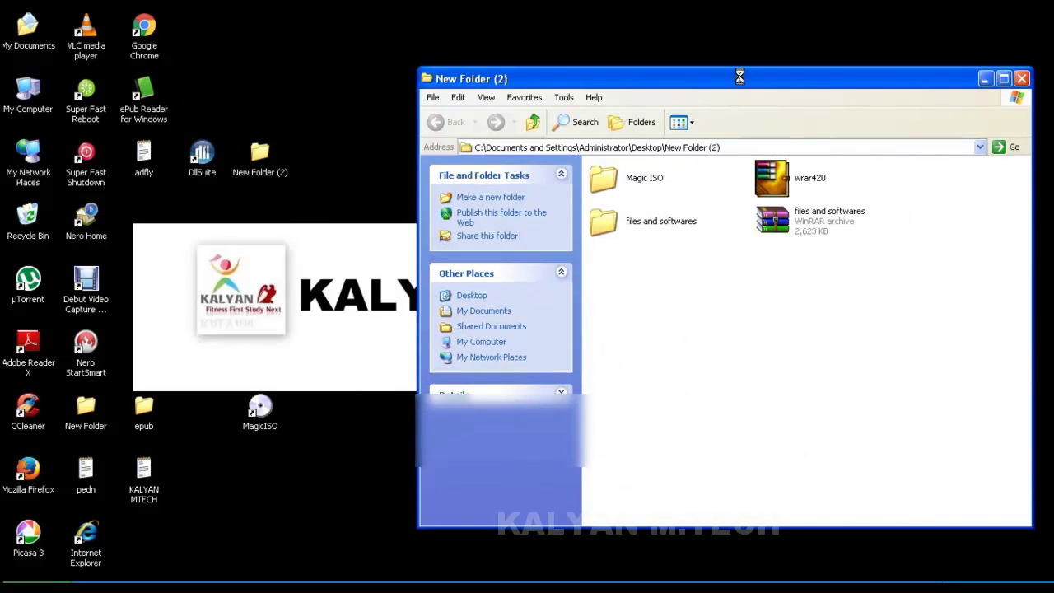
pyautogui.moveTo(740, 77); pyautogui.dragTo(689, 64)
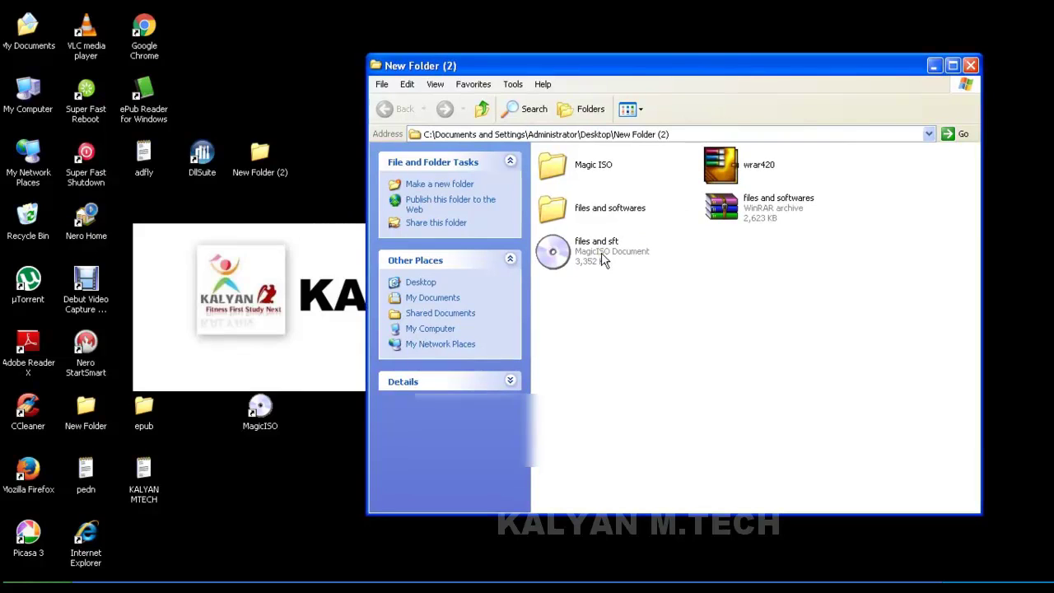
pyautogui.doubleClick(260, 416)
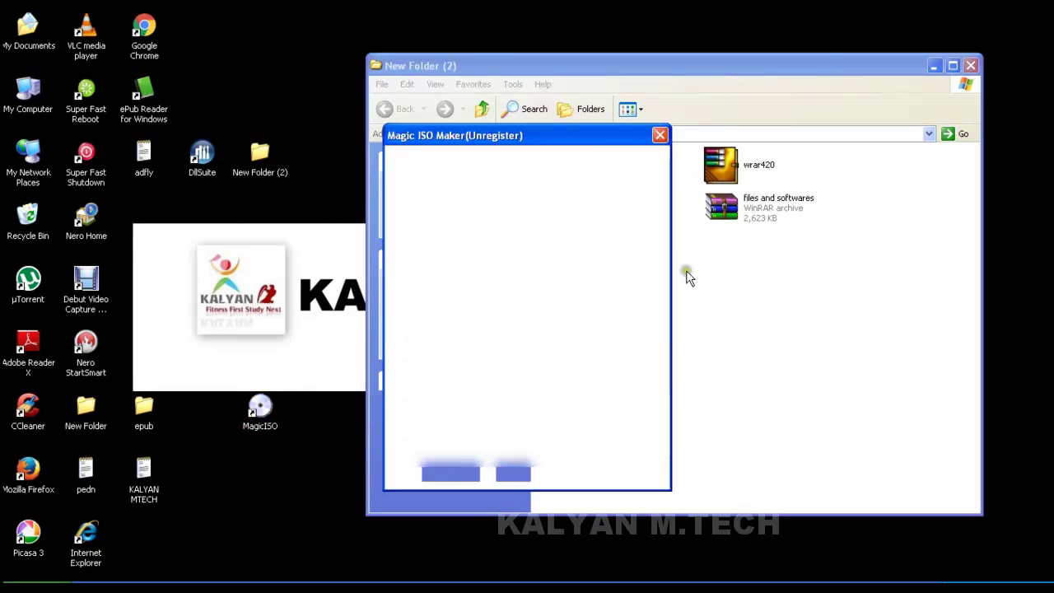
pyautogui.click(598, 470)
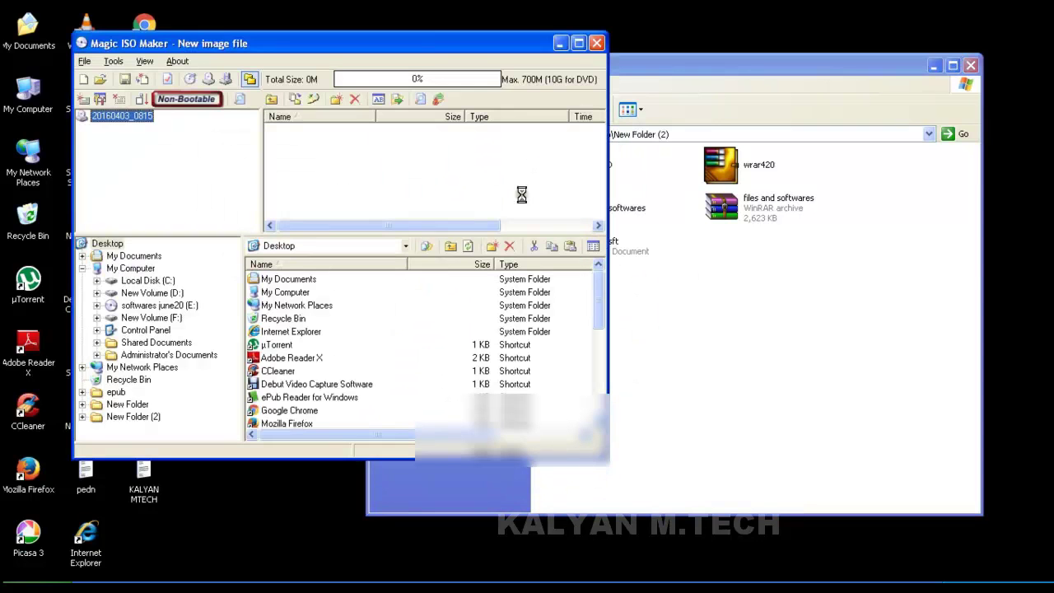
pyautogui.moveTo(622, 247); pyautogui.dragTo(454, 221)
pyautogui.click(328, 138)
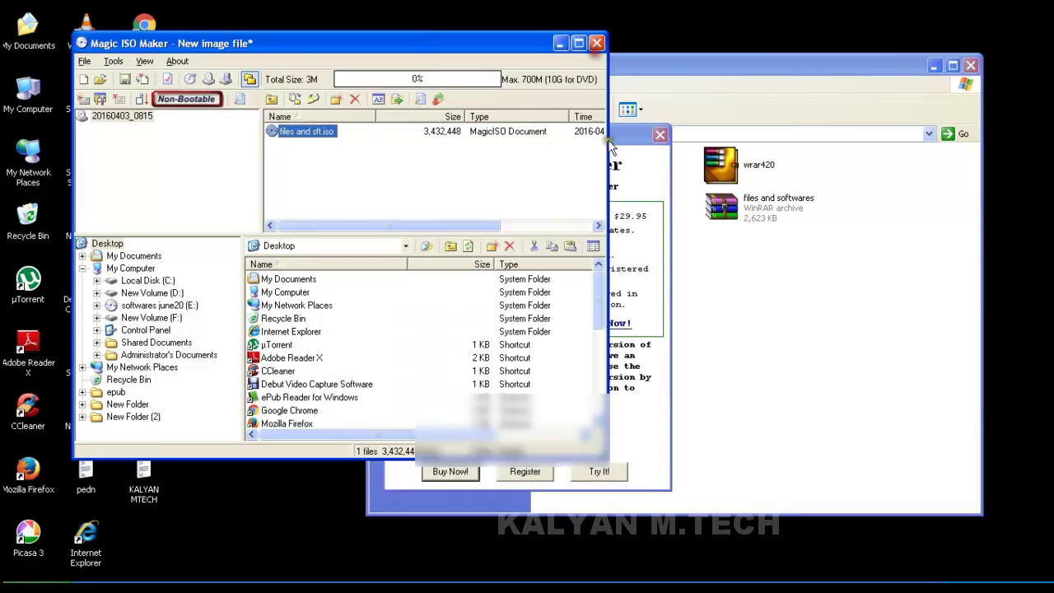
pyautogui.click(596, 42)
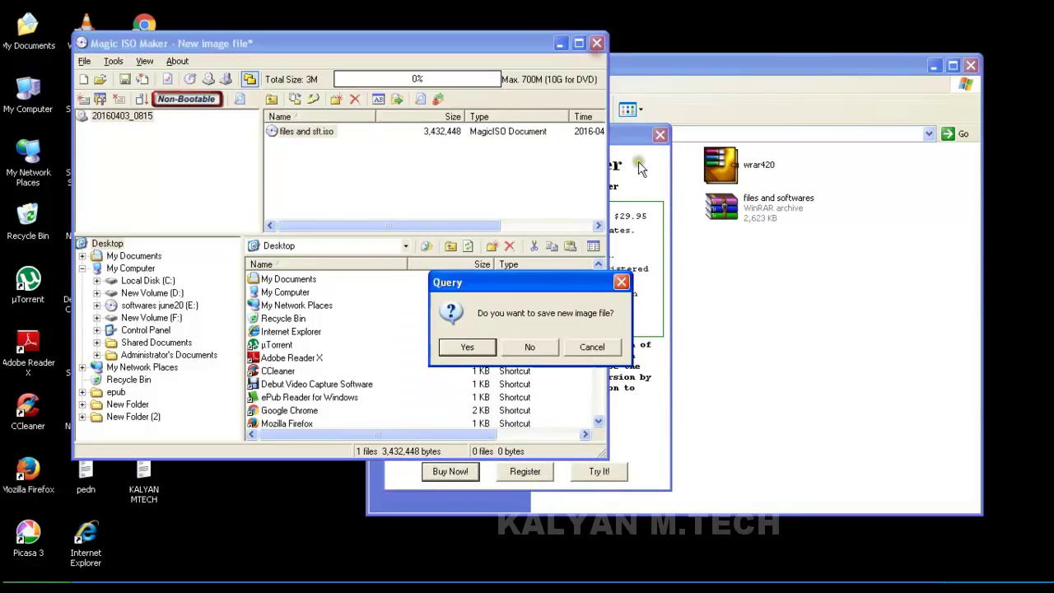
pyautogui.click(532, 345)
pyautogui.click(659, 135)
# - Start Magic ISO Maker again and open the "files and sft" image from New Folder (2) on the Desktop
pyautogui.doubleClick(607, 247)
pyautogui.click(532, 339)
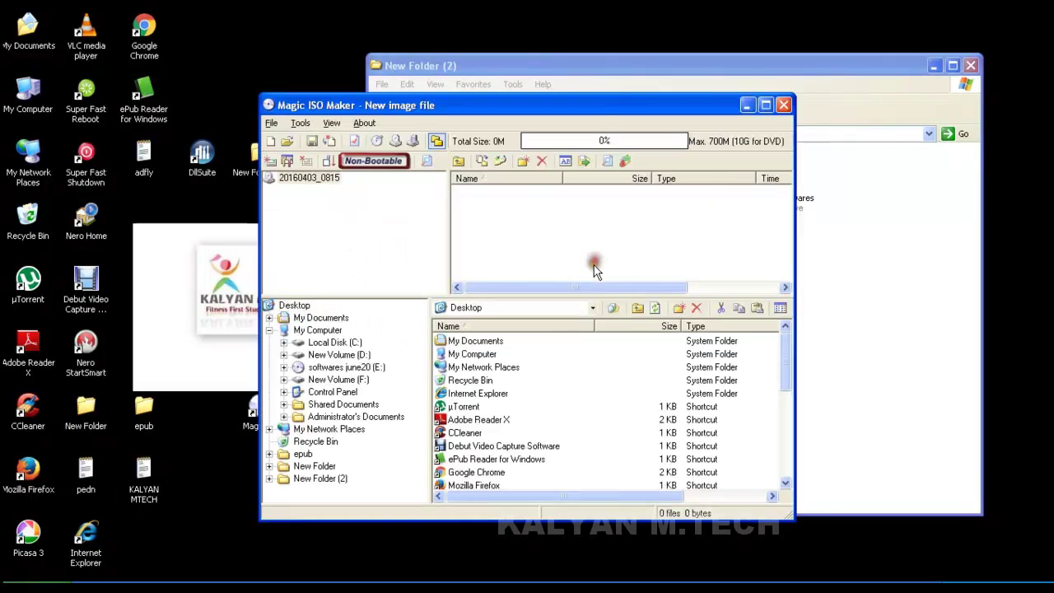
pyautogui.click(270, 122)
pyautogui.click(296, 159)
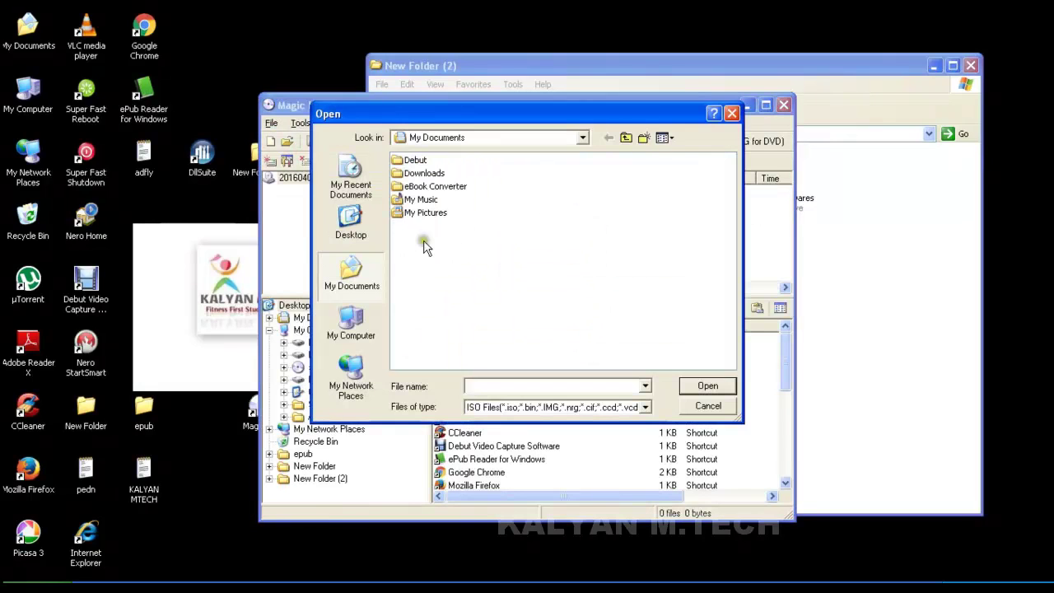
pyautogui.click(349, 227)
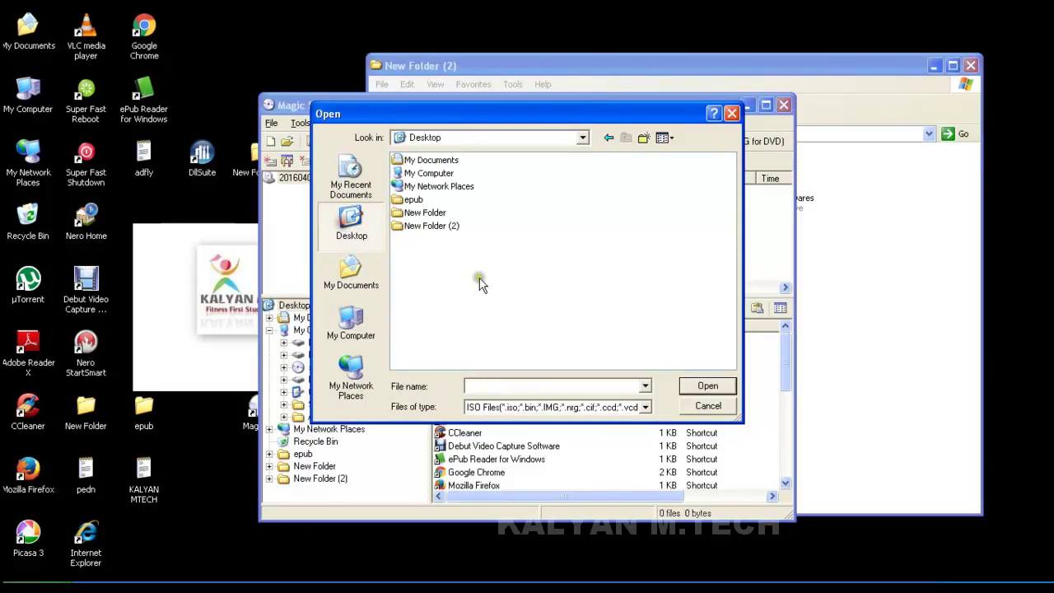
pyautogui.click(420, 230)
pyautogui.doubleClick(420, 230)
pyautogui.click(423, 187)
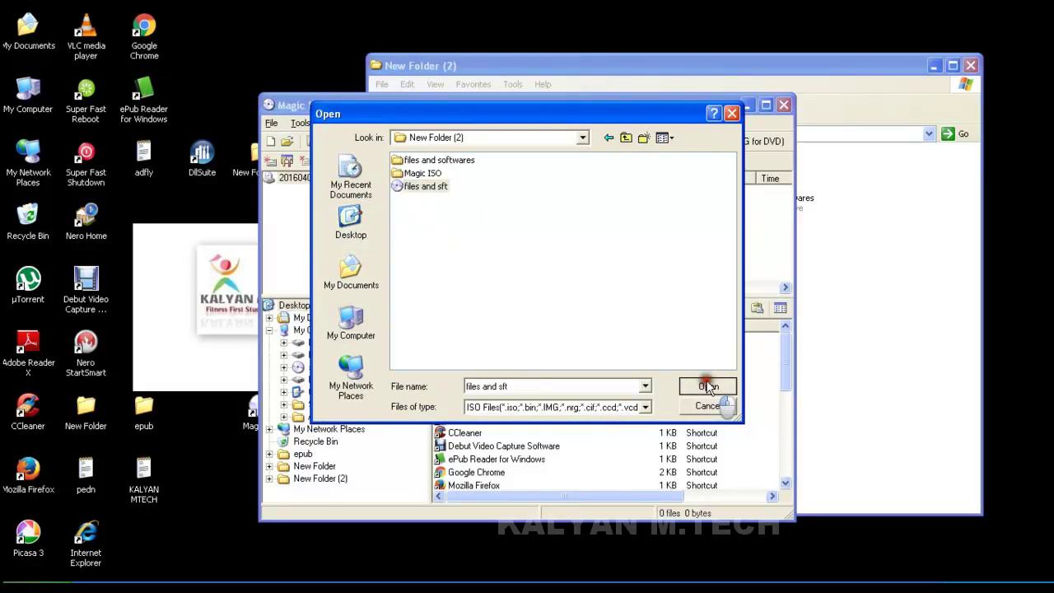
pyautogui.click(707, 385)
# - Examine the "files and softwares" folder inside the opened image, return to the image's root, and look over the file commands
pyautogui.moveTo(617, 108); pyautogui.dragTo(439, 83)
pyautogui.doubleClick(337, 169)
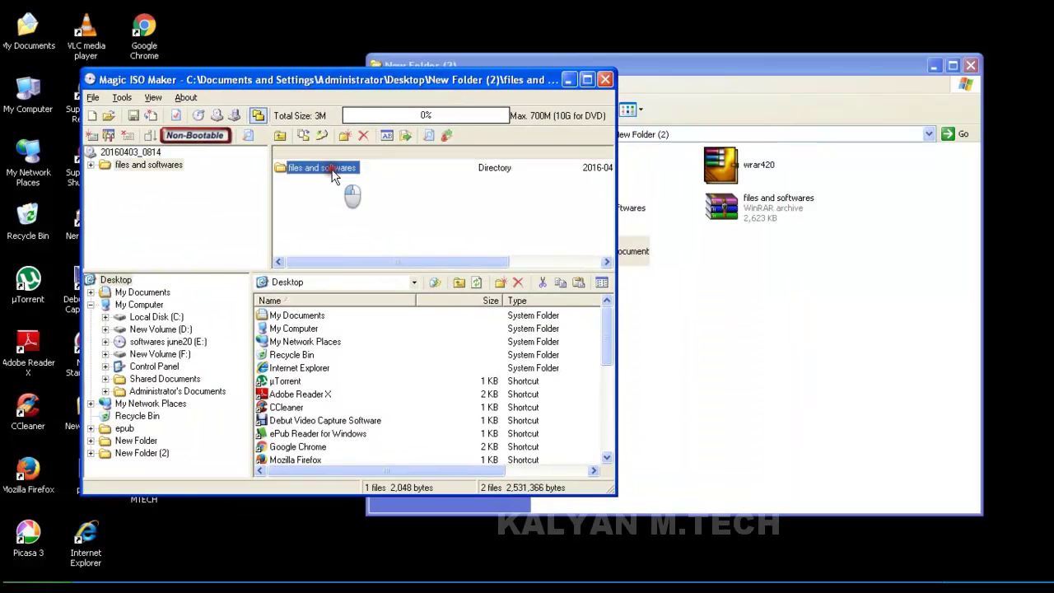
pyautogui.click(279, 135)
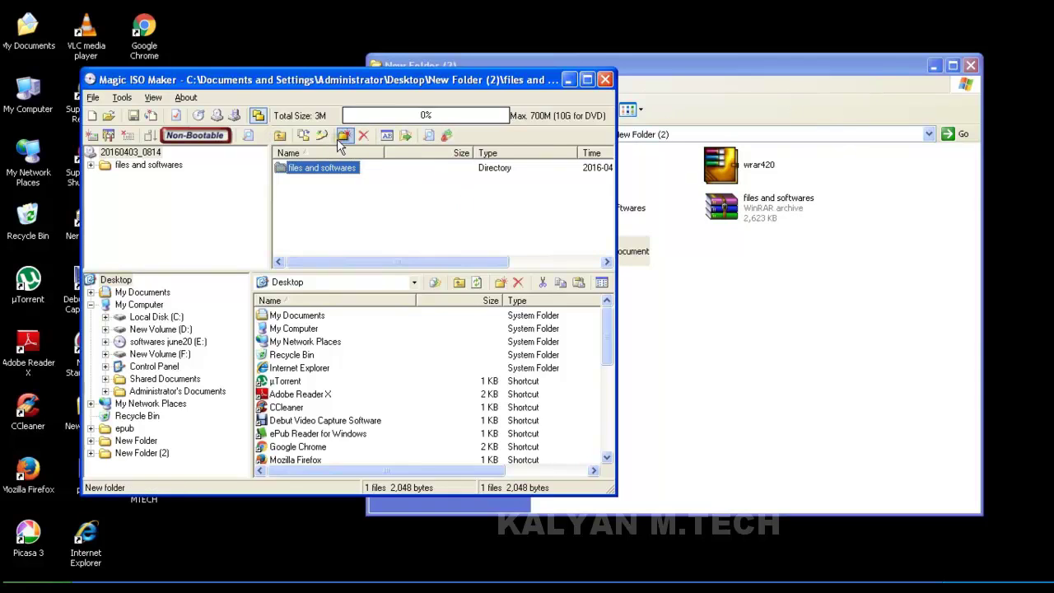
pyautogui.click(93, 97)
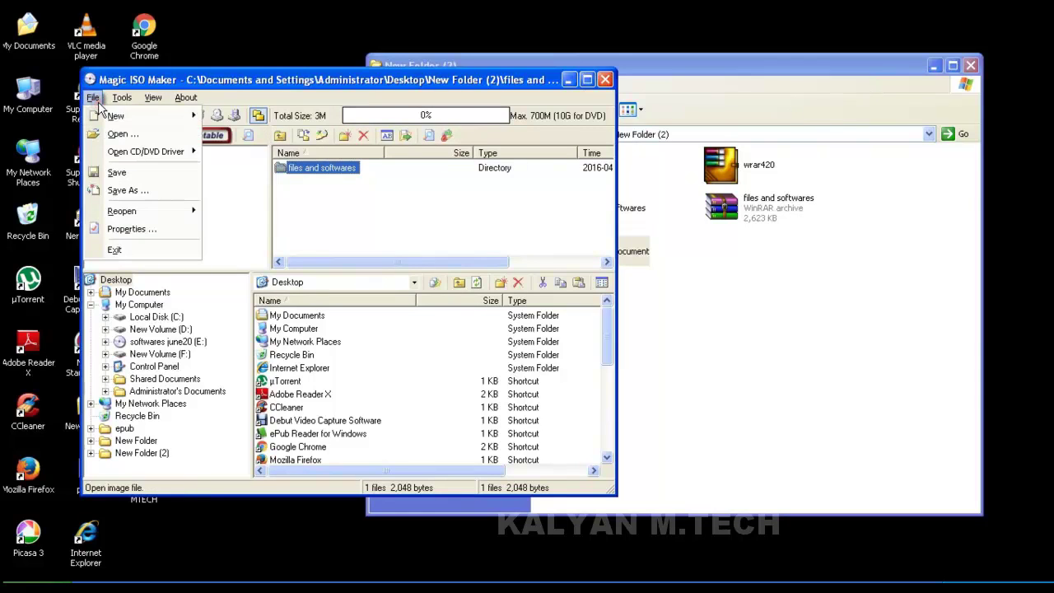
pyautogui.moveTo(117, 102)
pyautogui.click(380, 213)
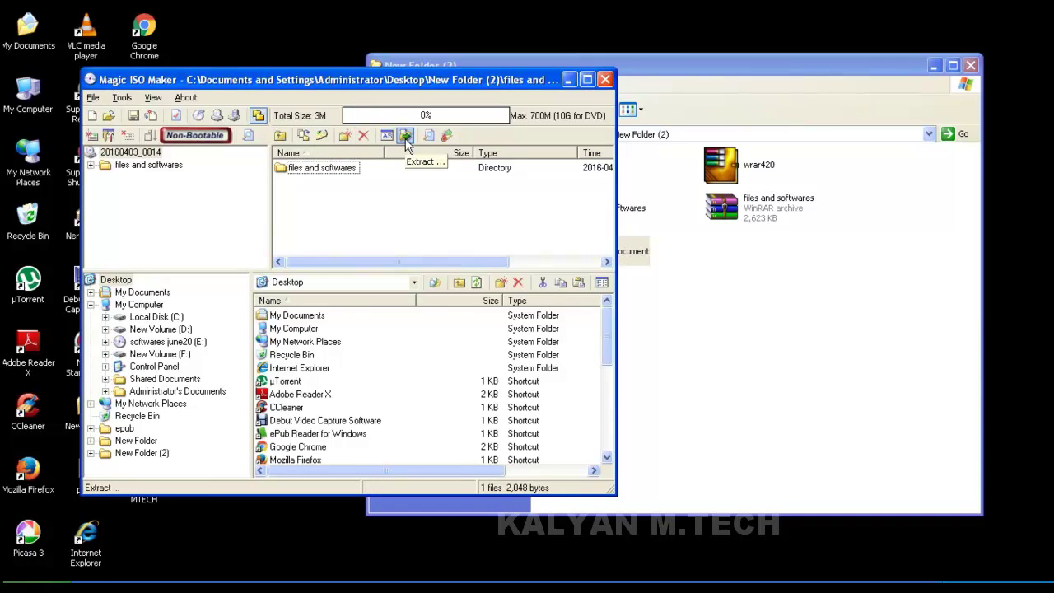
# - Extract the "files and softwares" folder from the opened ISO image to New Volume (D:)
pyautogui.click(344, 168)
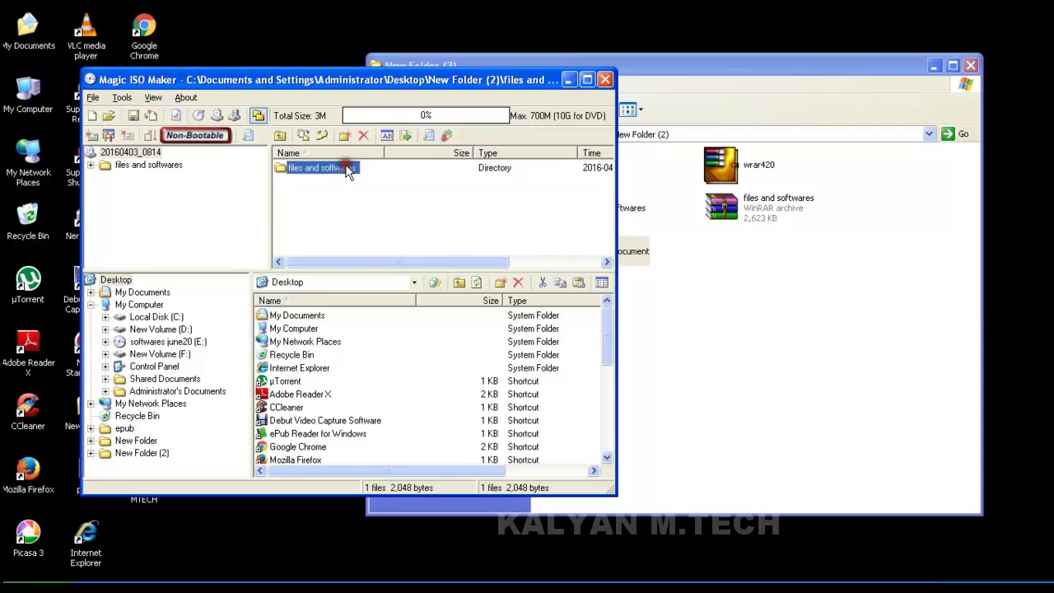
pyautogui.click(398, 138)
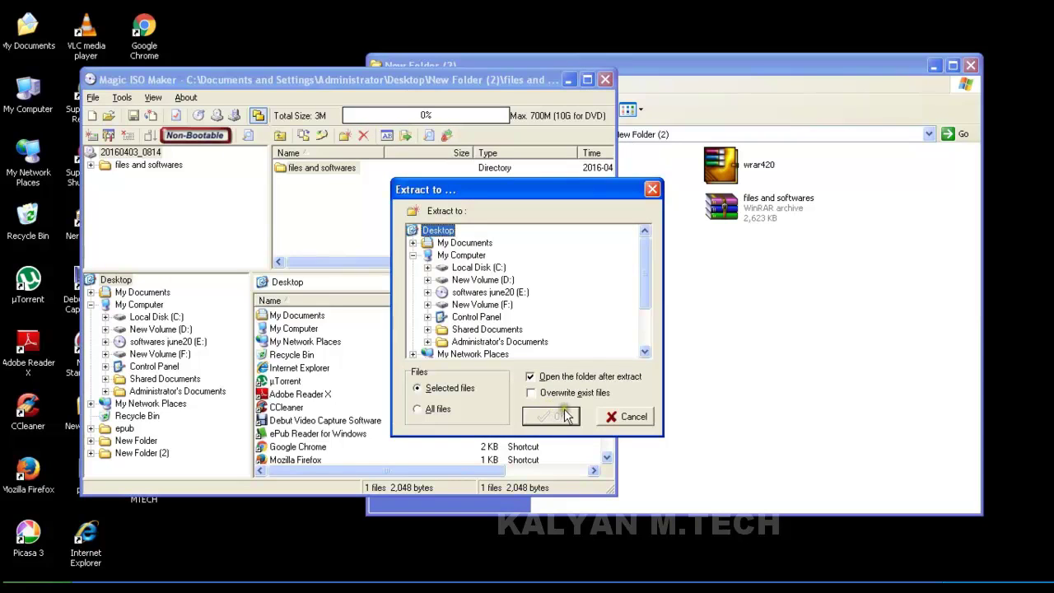
pyautogui.click(484, 280)
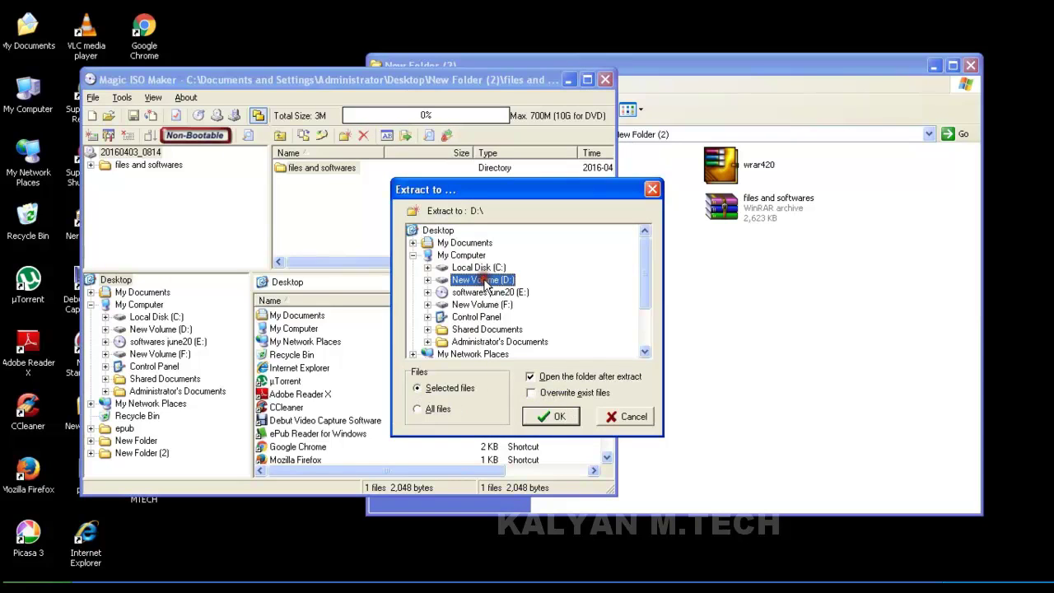
pyautogui.click(552, 416)
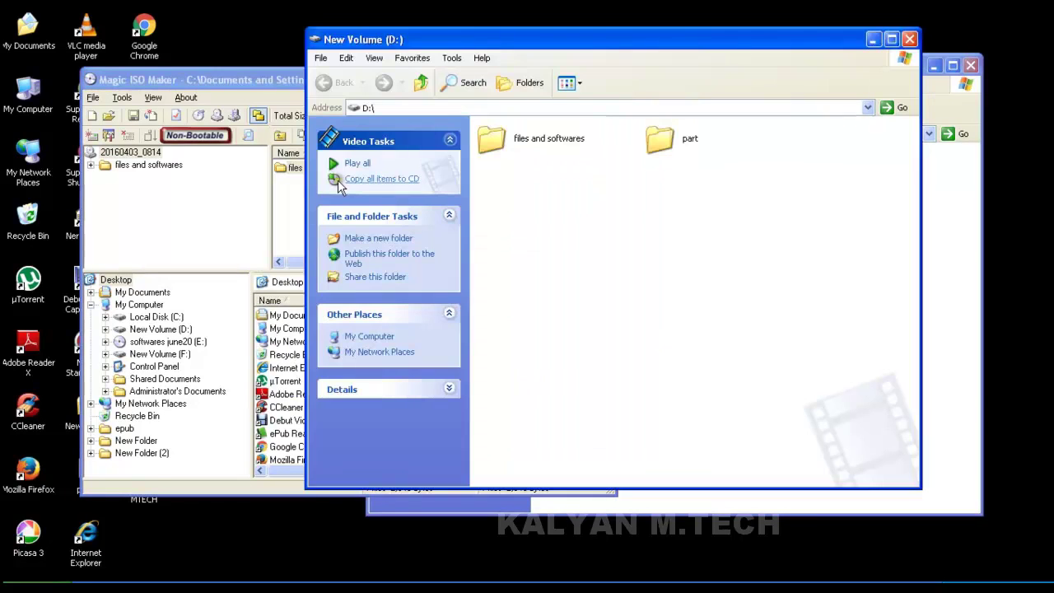
# - Check the contents of the extracted "files and softwares" folder on D:, and close both that folder and Magic ISO Maker
pyautogui.doubleClick(551, 144)
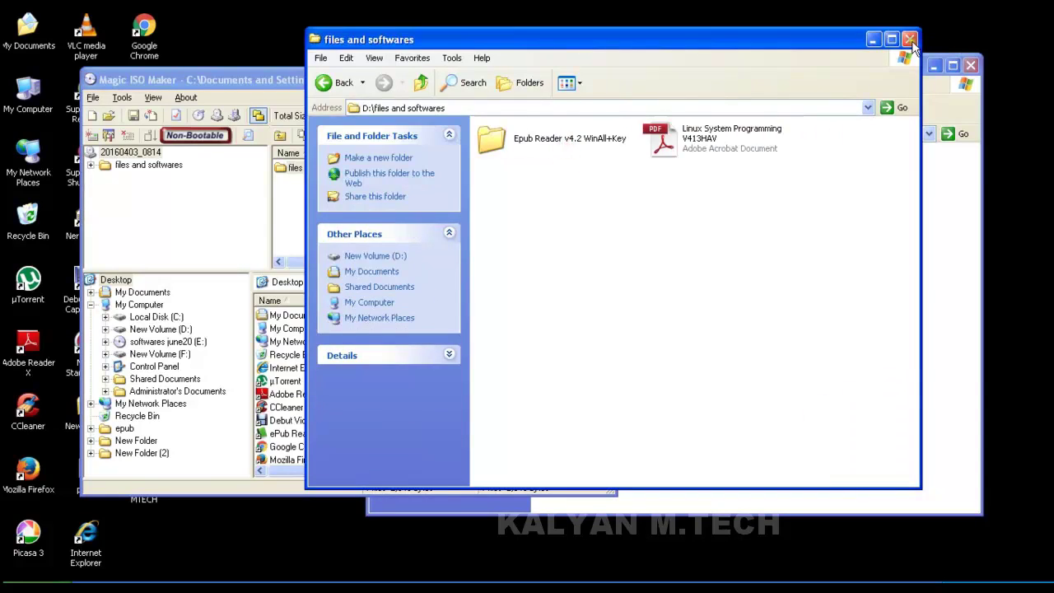
pyautogui.click(909, 38)
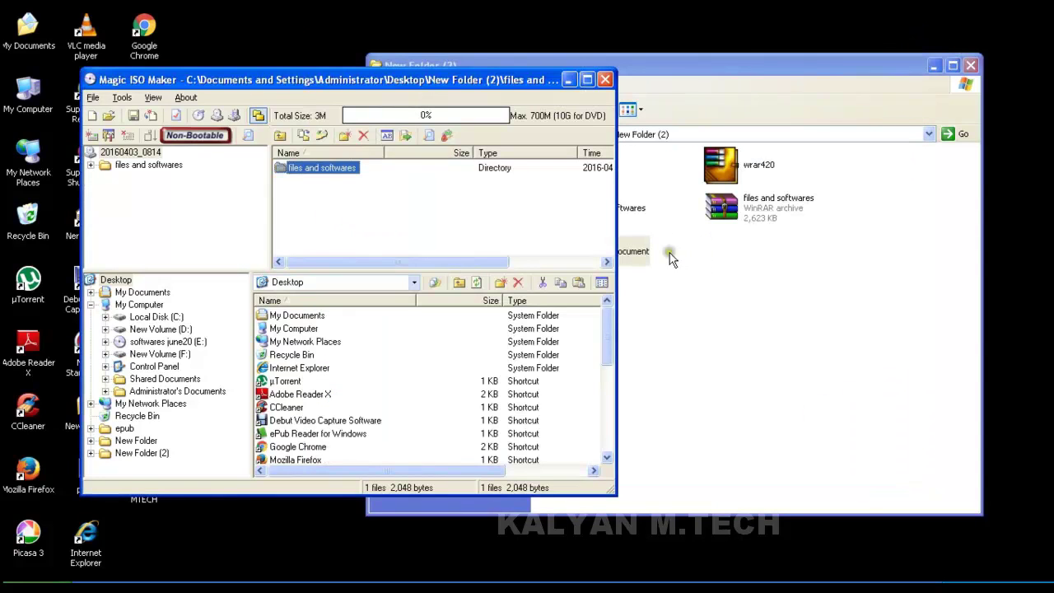
pyautogui.click(606, 80)
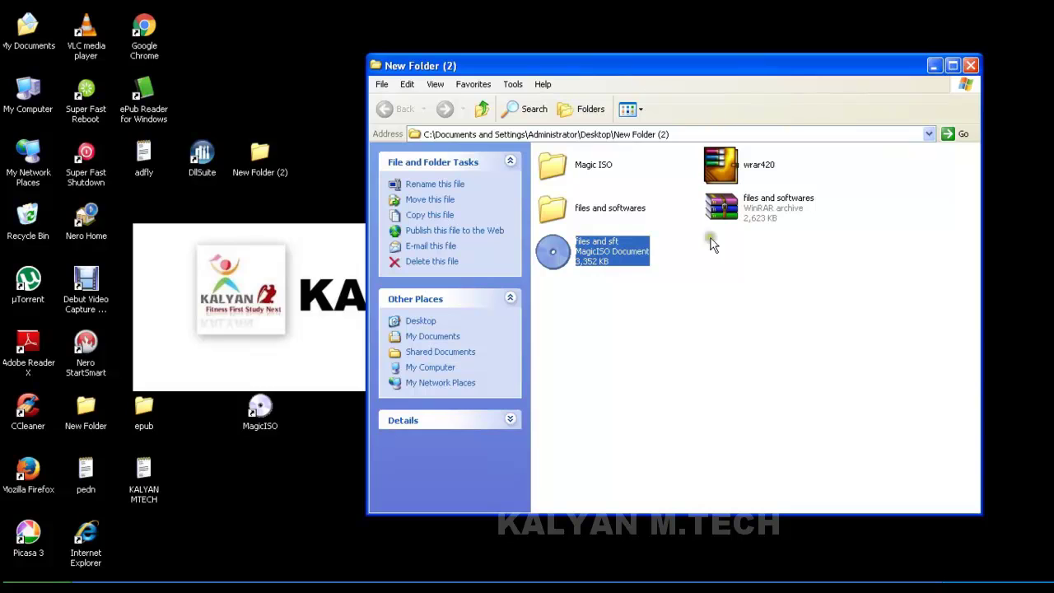
# - Review the RAR archive and the ISO file in New Folder (2) against the Notepad notes, and minimize the folder window
pyautogui.click(762, 211)
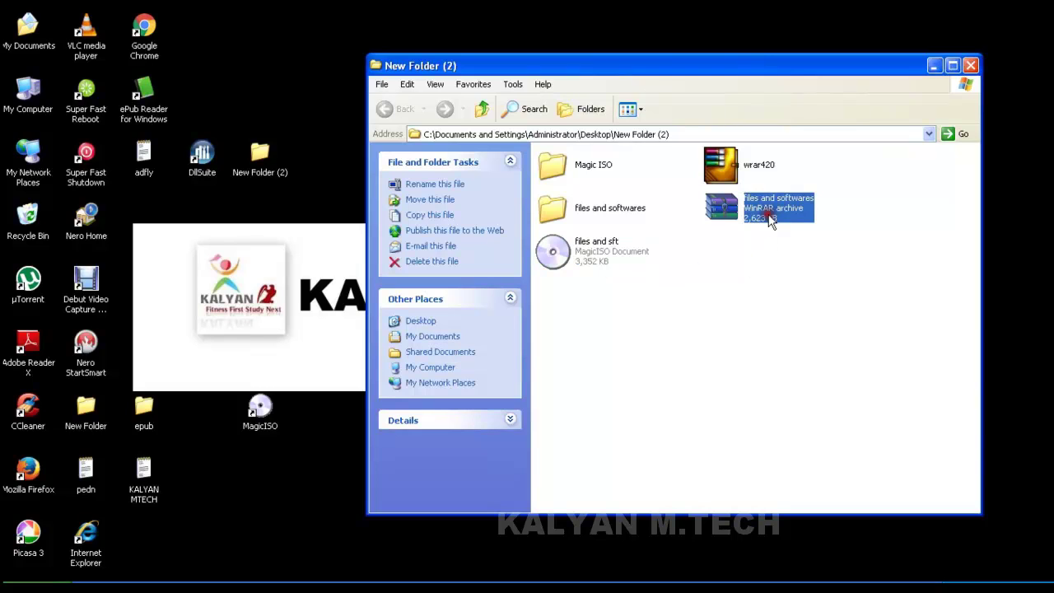
pyautogui.click(598, 273)
pyautogui.hotkey('alt', 'Tab')
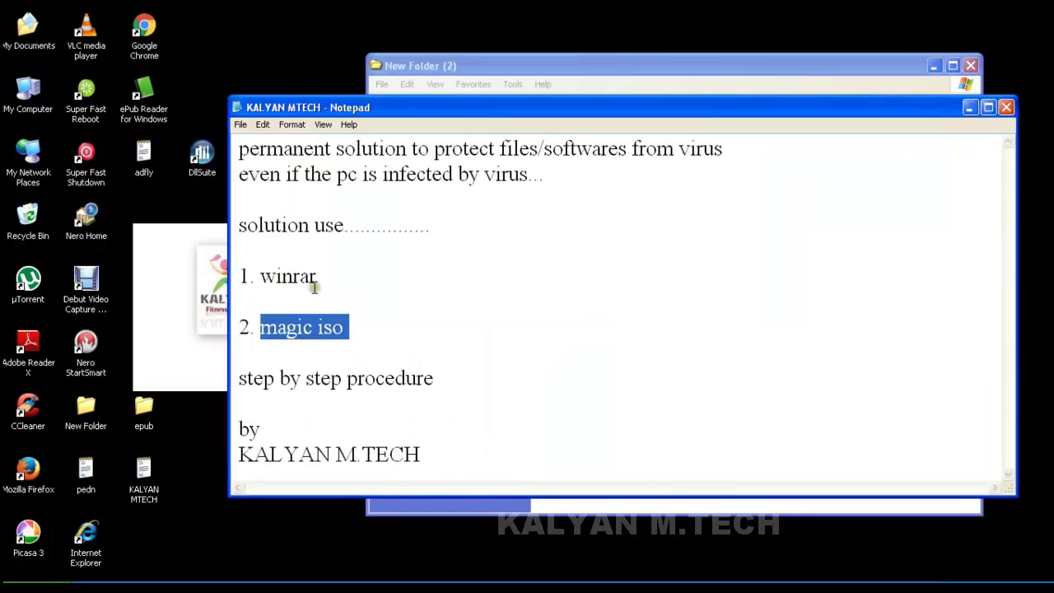
pyautogui.hotkey('alt', 'Tab')
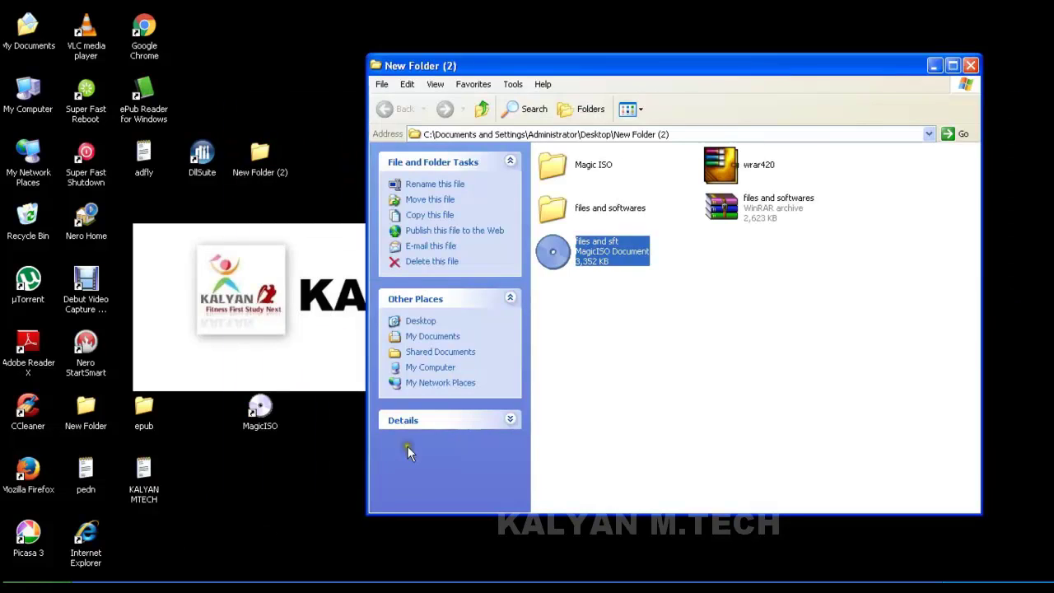
pyautogui.hotkey('alt', 'Tab')
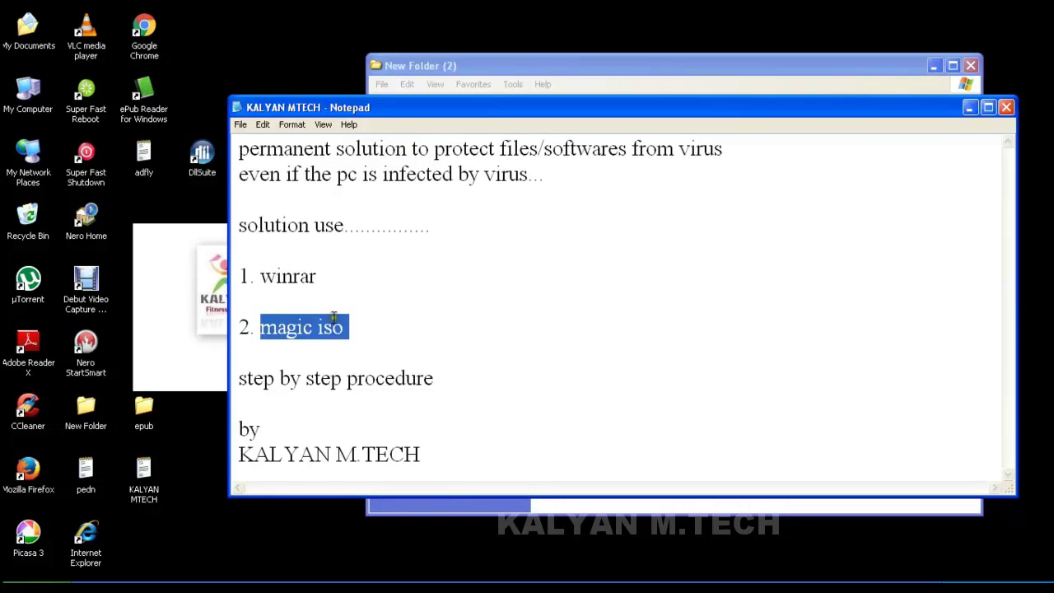
pyautogui.hotkey('alt', 'Tab')
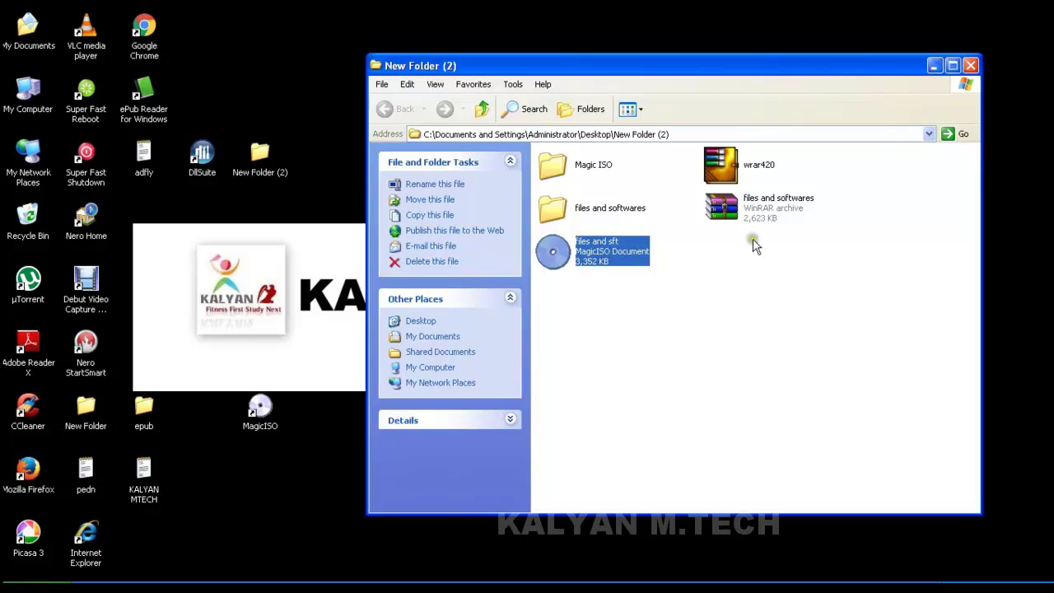
pyautogui.click(934, 66)
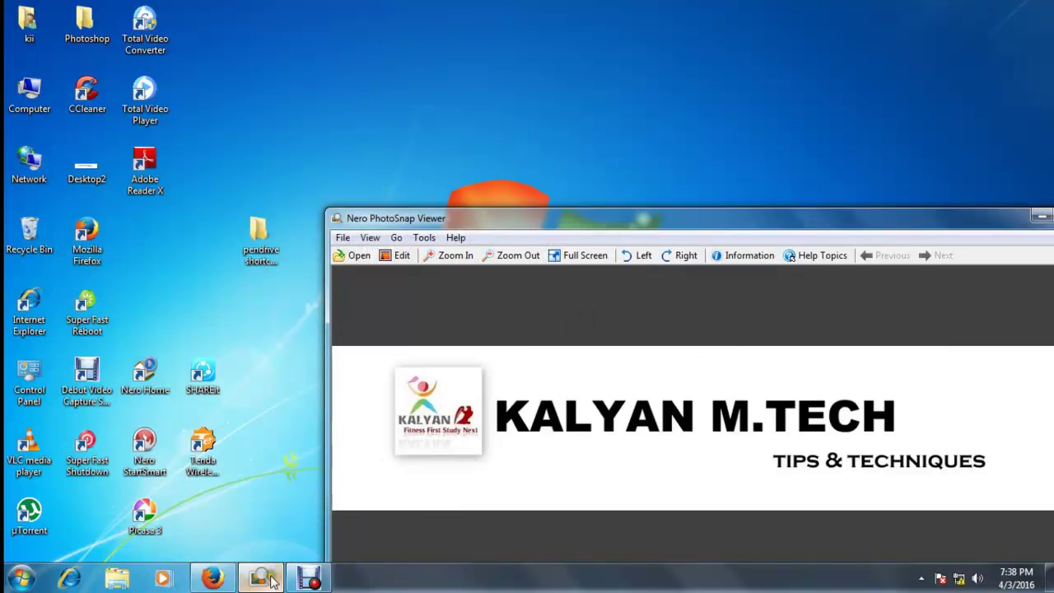
# - Switch to Firefox, search Google for "kalyanmtech" and show only the video results
pyautogui.click(214, 579)
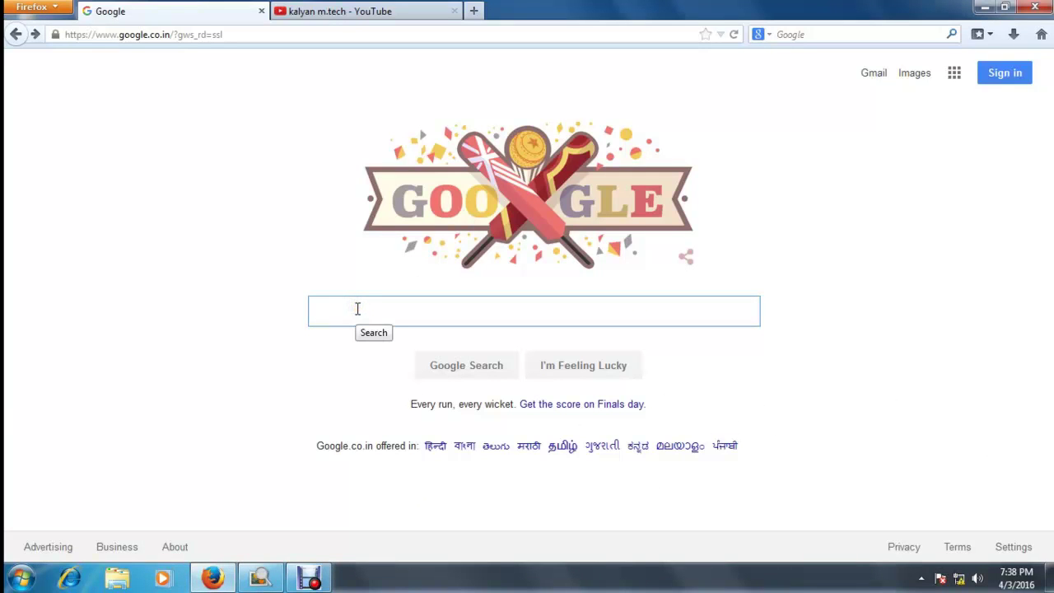
pyautogui.write('kalyanmtech')
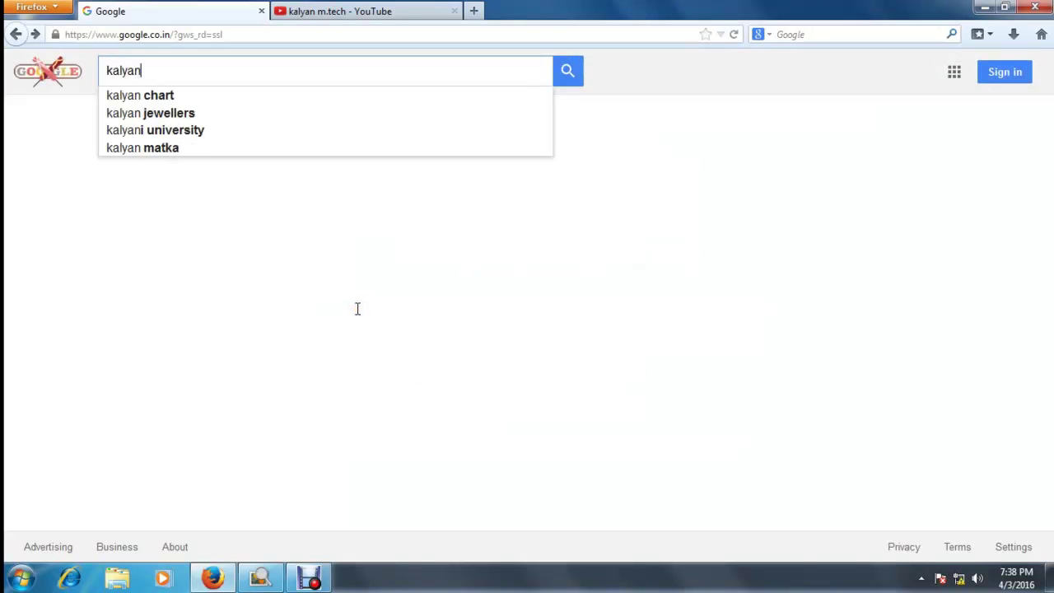
pyautogui.press('Return')
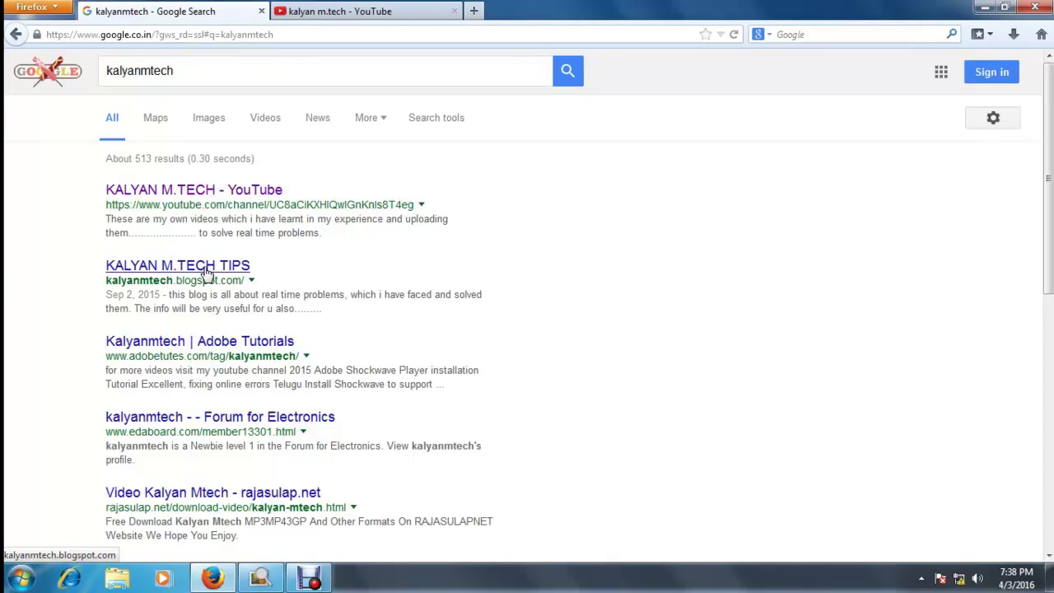
pyautogui.click(260, 129)
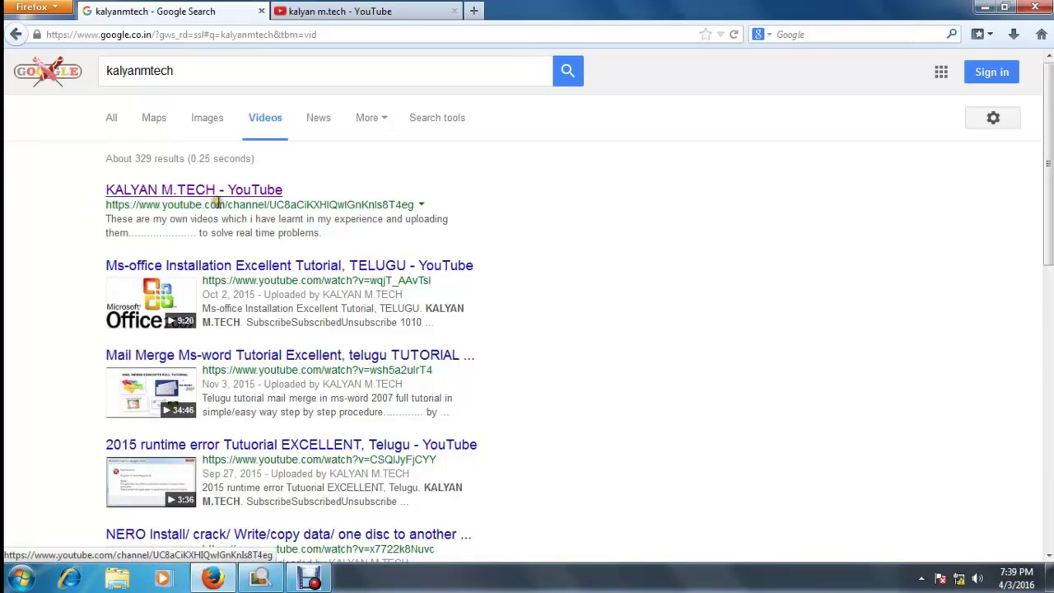
# - Open the KALYAN M.TECH channel from the YouTube search results in the other browser tab
pyautogui.click(349, 11)
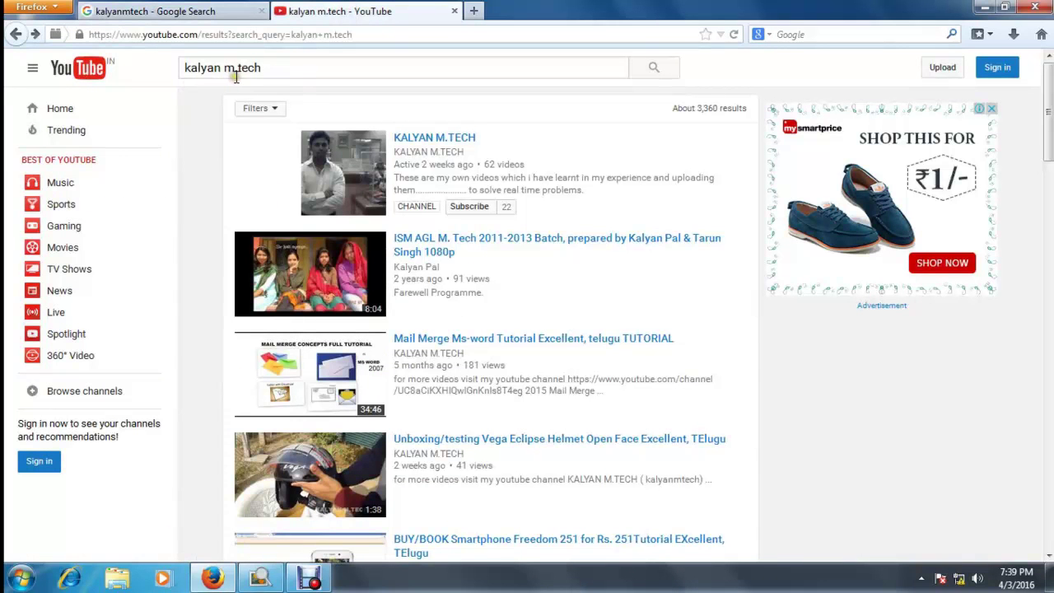
pyautogui.click(433, 140)
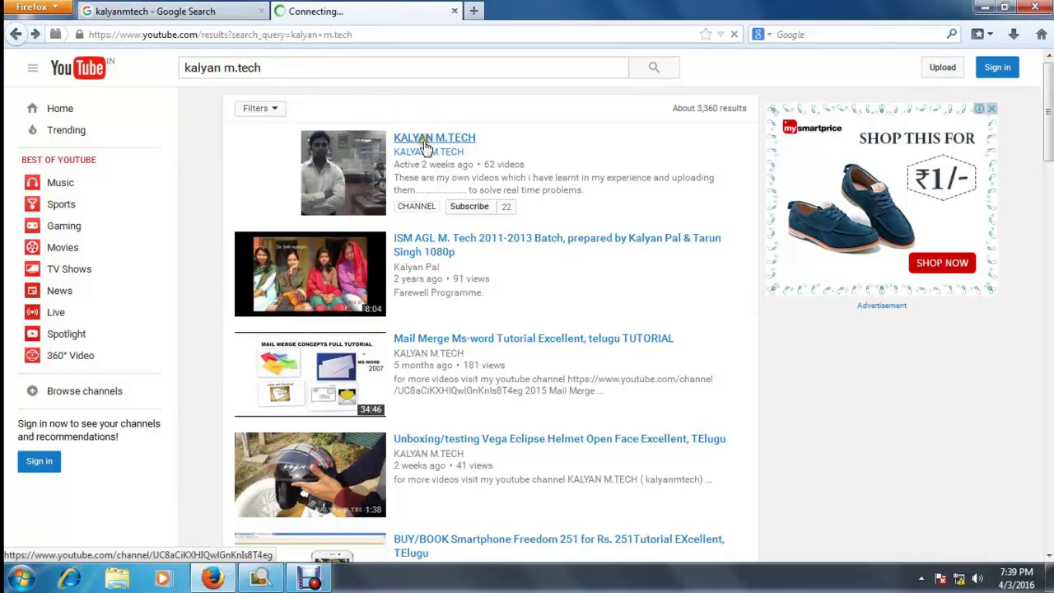